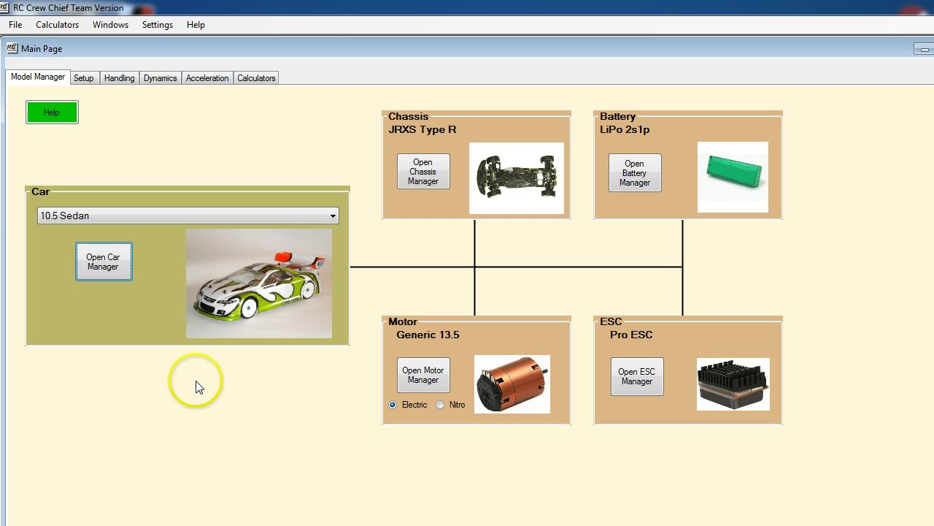
- Open the Car Manager, and in Internet Explorer open the On-Road Car and Chassis Models download page at rccrewchief.wrightdesign.ca
{"action": "left_click", "coordinate": [113, 262]}
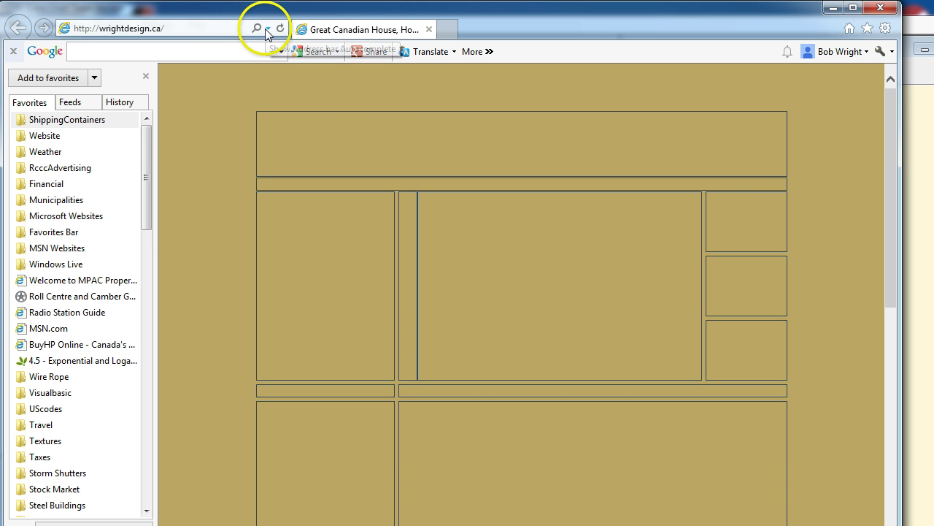
{"action": "left_click", "coordinate": [268, 30]}
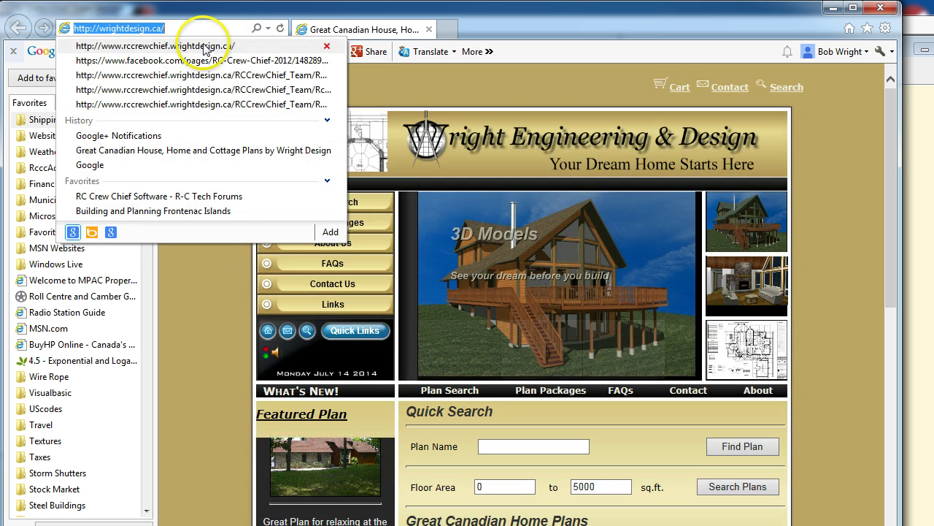
{"action": "left_click", "coordinate": [206, 45]}
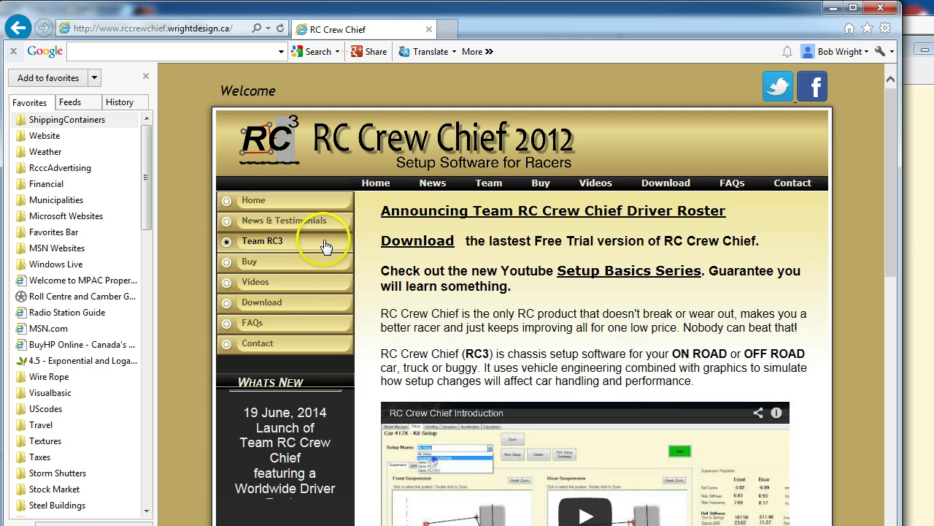
{"action": "left_click", "coordinate": [315, 307]}
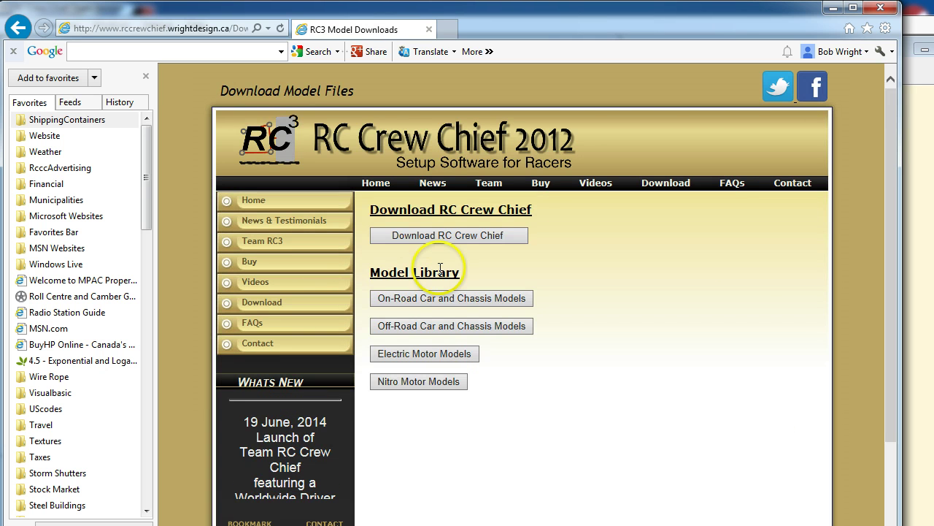
{"action": "left_click", "coordinate": [447, 303]}
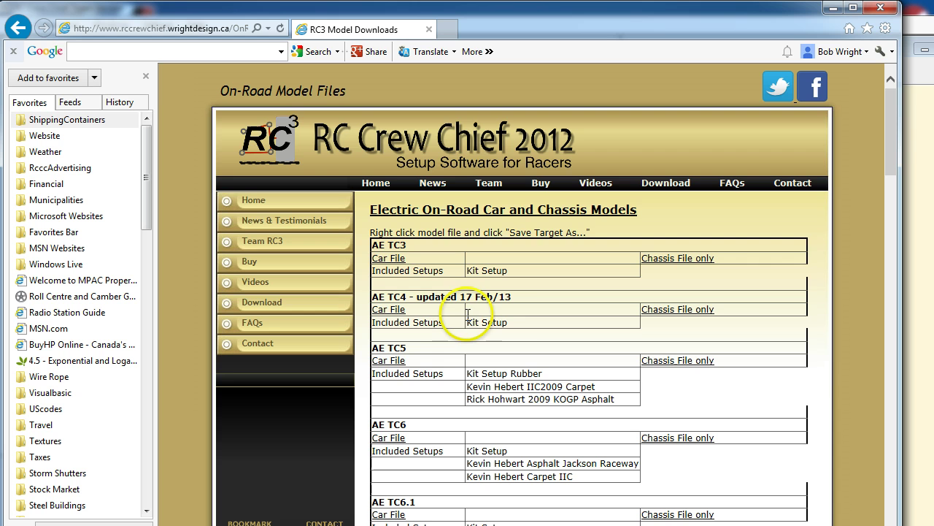
- Save the AE TC6.2 car file to the Downloads folder as Car AE TC6.2 and close the browser
{"action": "left_click_drag", "start_coordinate": [895, 153], "coordinate": [890, 238]}
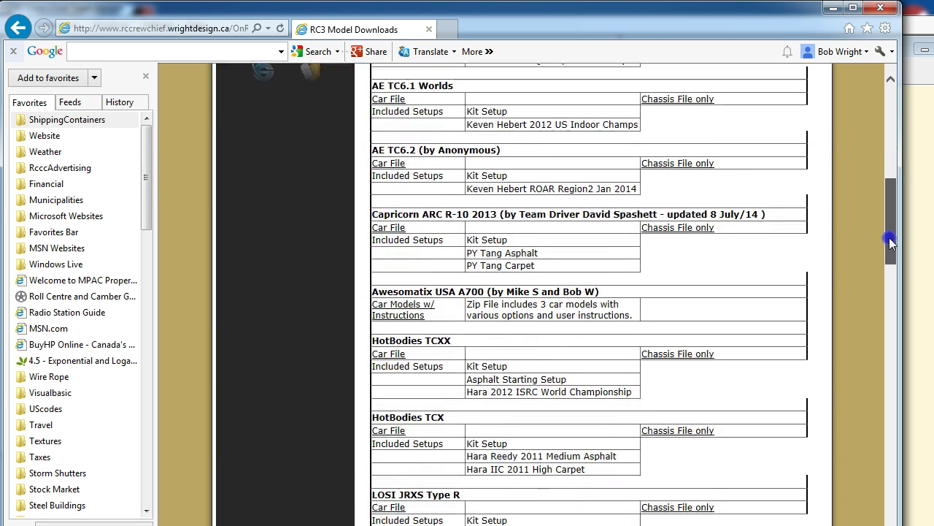
{"action": "left_click", "coordinate": [392, 165]}
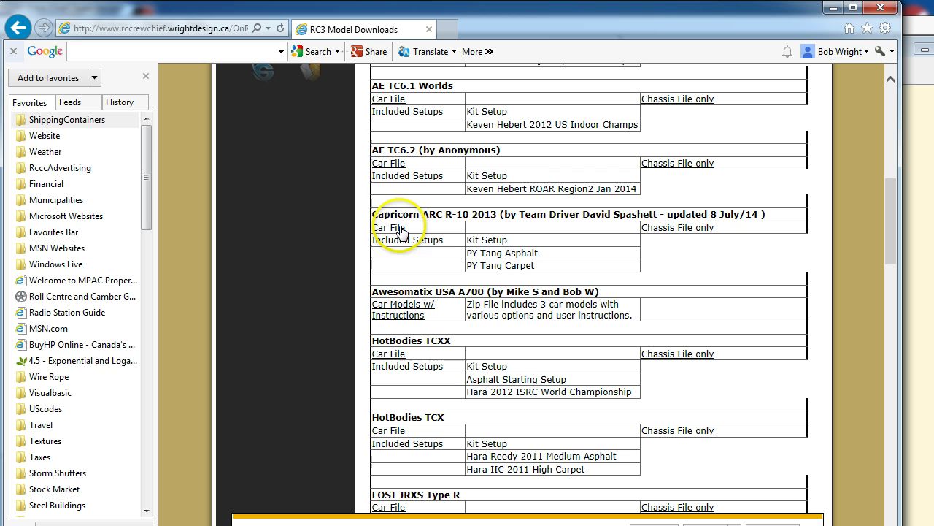
{"action": "right_click", "coordinate": [400, 166]}
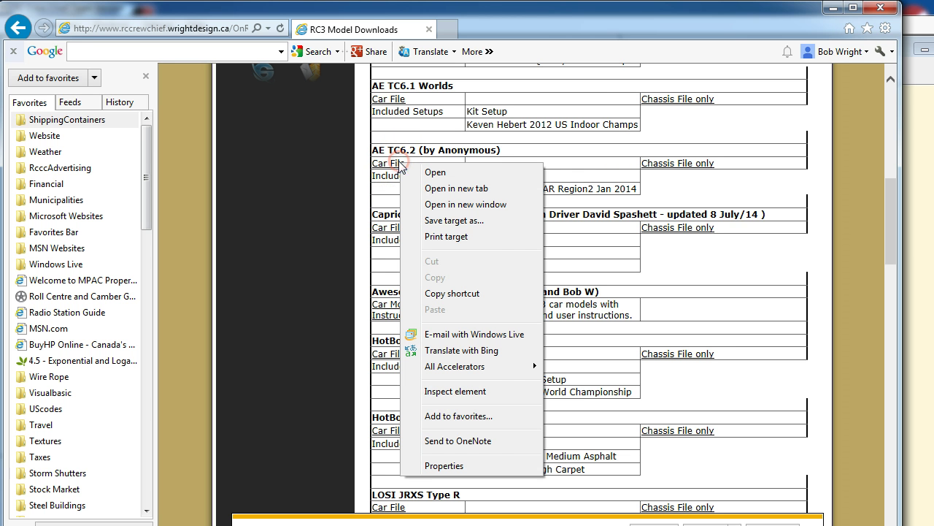
{"action": "left_click", "coordinate": [454, 220]}
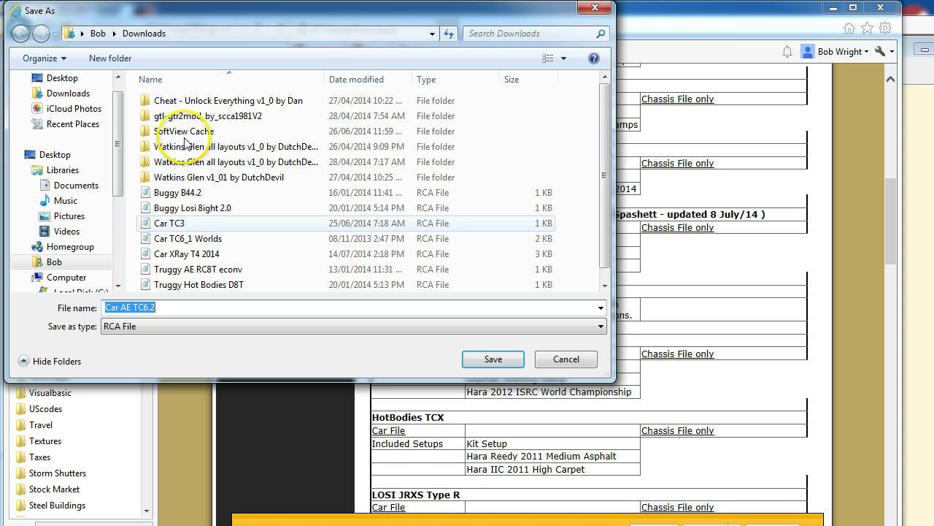
{"action": "left_click", "coordinate": [491, 358]}
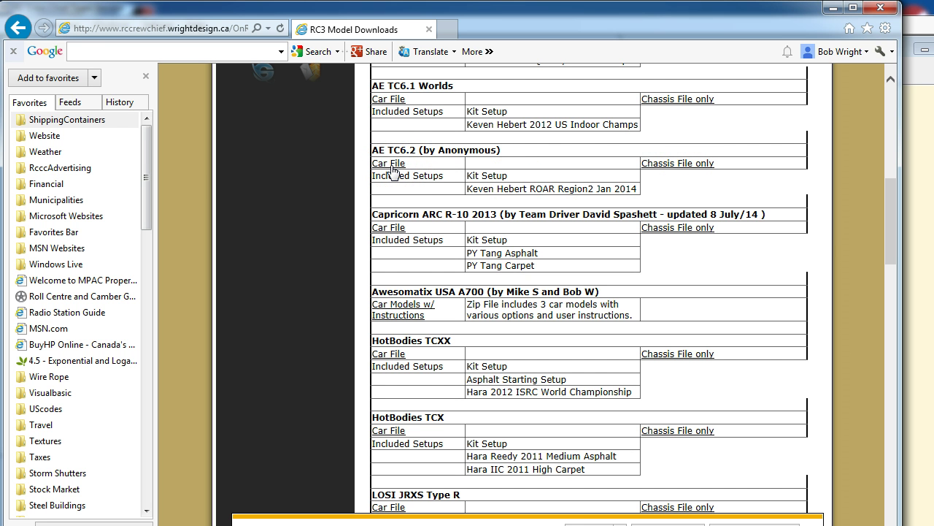
{"action": "left_click", "coordinate": [393, 170]}
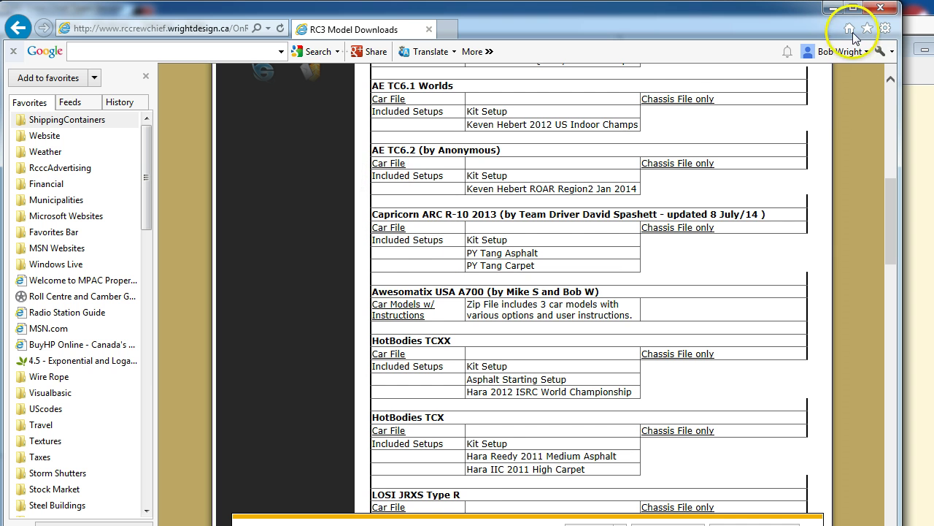
{"action": "left_click", "coordinate": [880, 8]}
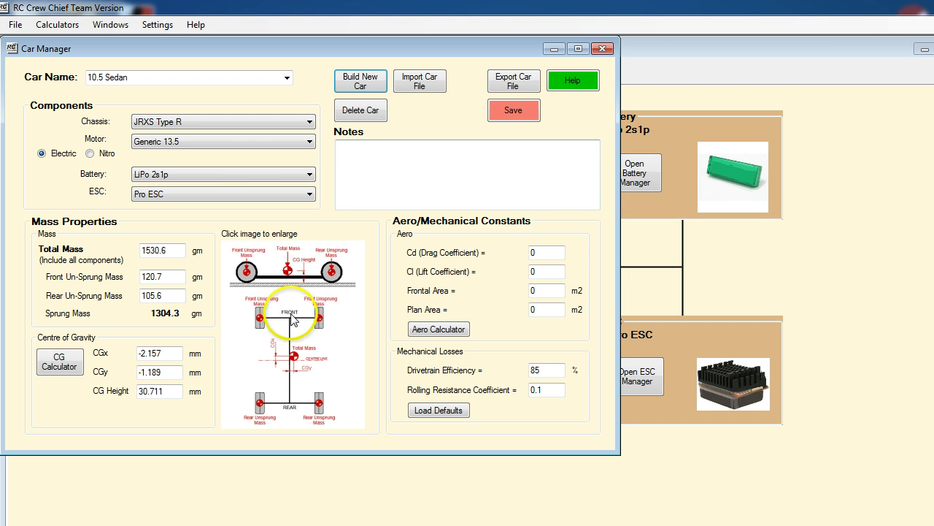
- Import the car file Car AE TC6.2 from the Downloads folder into the Car Manager
{"action": "left_click", "coordinate": [408, 85]}
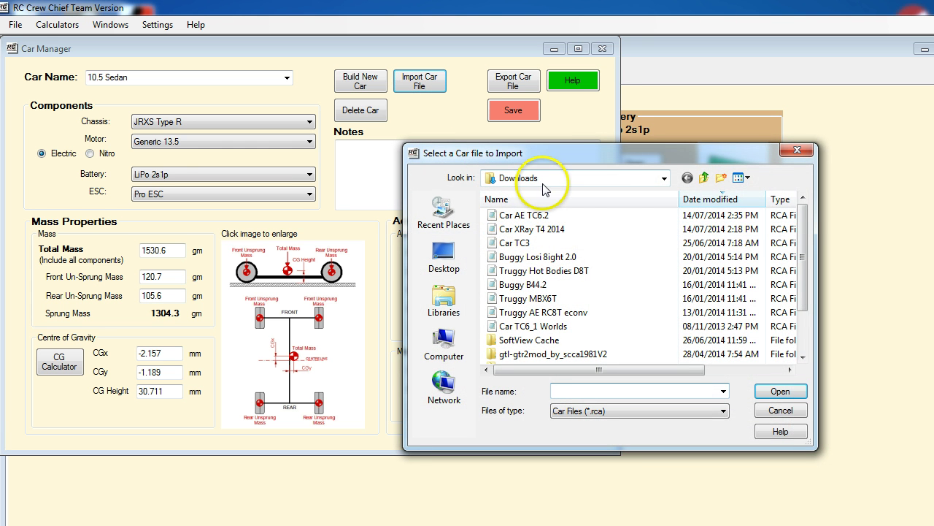
{"action": "double_click", "coordinate": [666, 178]}
{"action": "left_click", "coordinate": [665, 178]}
{"action": "left_click", "coordinate": [505, 222]}
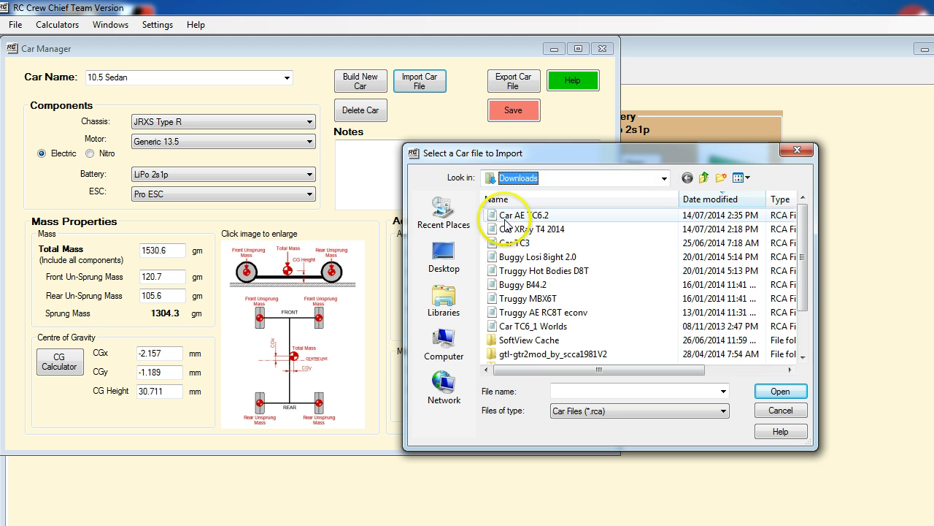
{"action": "left_click", "coordinate": [511, 216]}
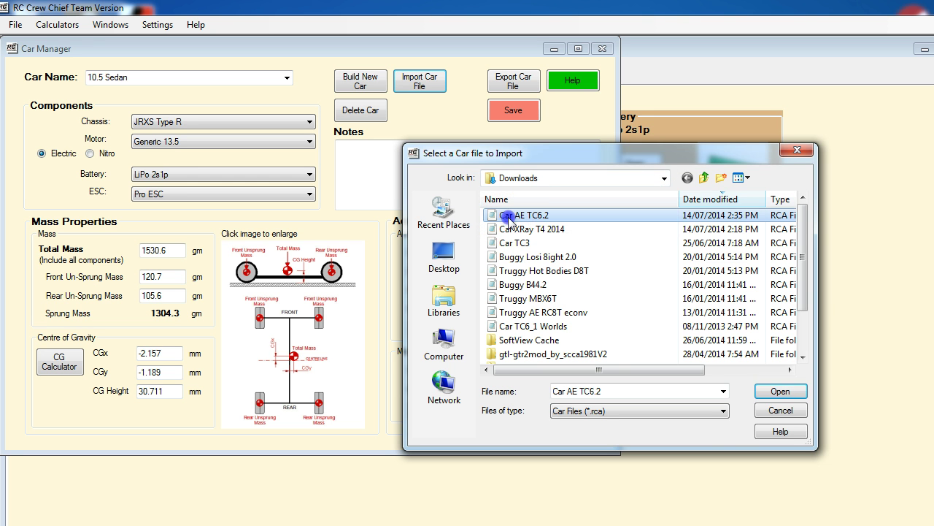
{"action": "left_click", "coordinate": [778, 392]}
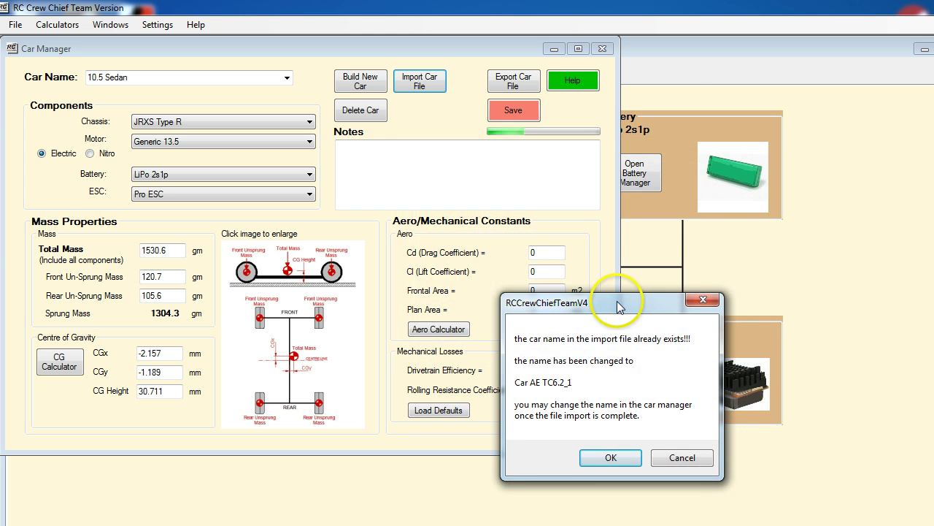
- Accept the automatic renaming of the duplicate car and chassis and complete the import
{"action": "left_click_drag", "start_coordinate": [617, 301], "coordinate": [538, 131]}
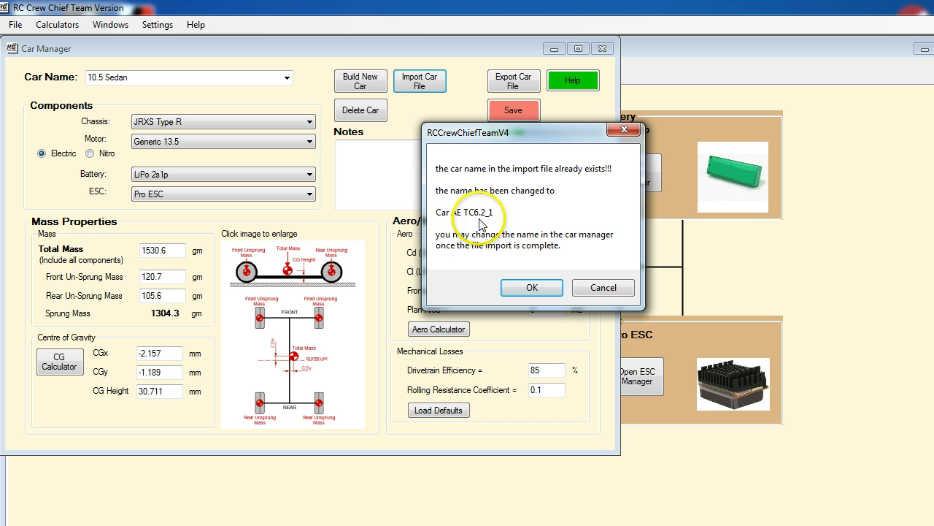
{"action": "left_click", "coordinate": [544, 292]}
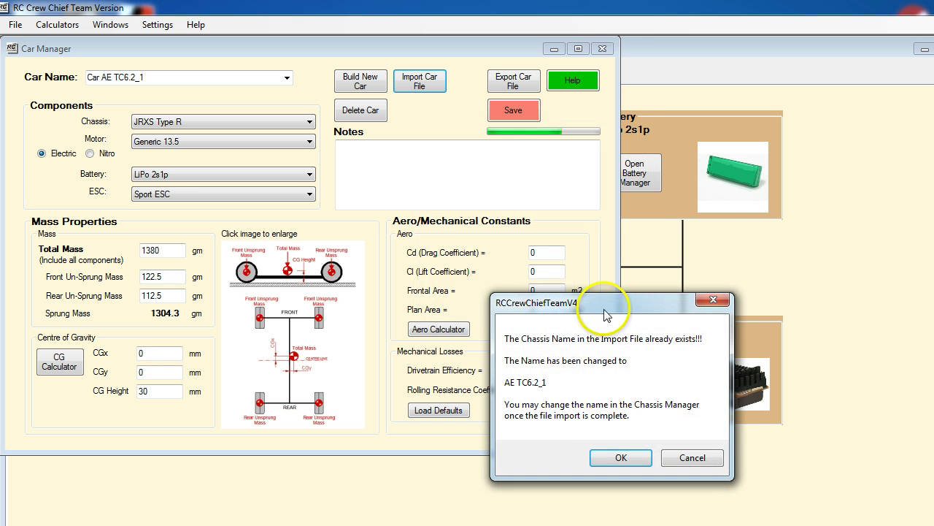
{"action": "left_click_drag", "start_coordinate": [604, 298], "coordinate": [552, 167]}
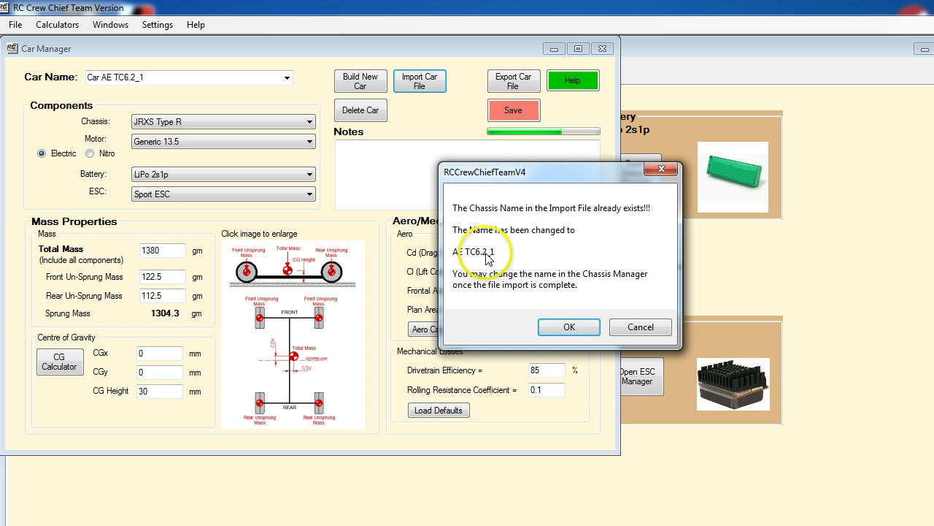
{"action": "left_click", "coordinate": [563, 328]}
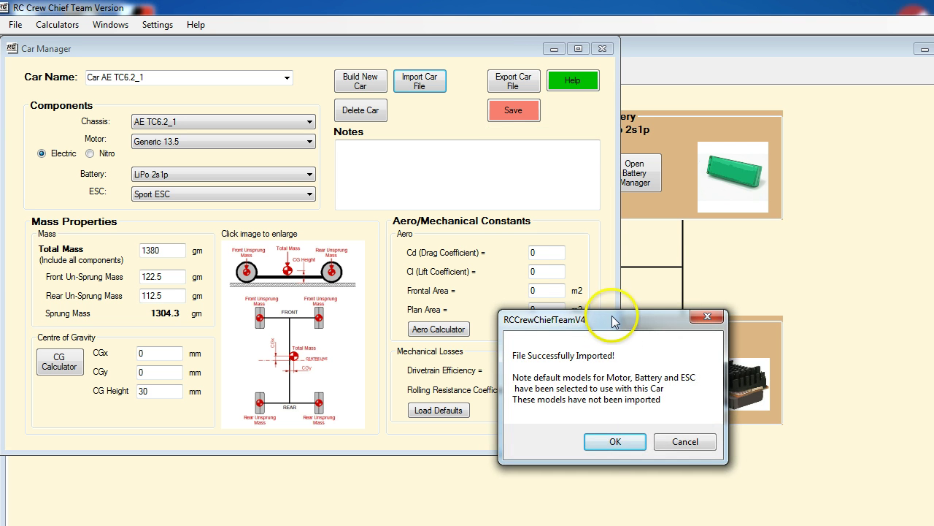
{"action": "left_click_drag", "start_coordinate": [613, 321], "coordinate": [548, 175]}
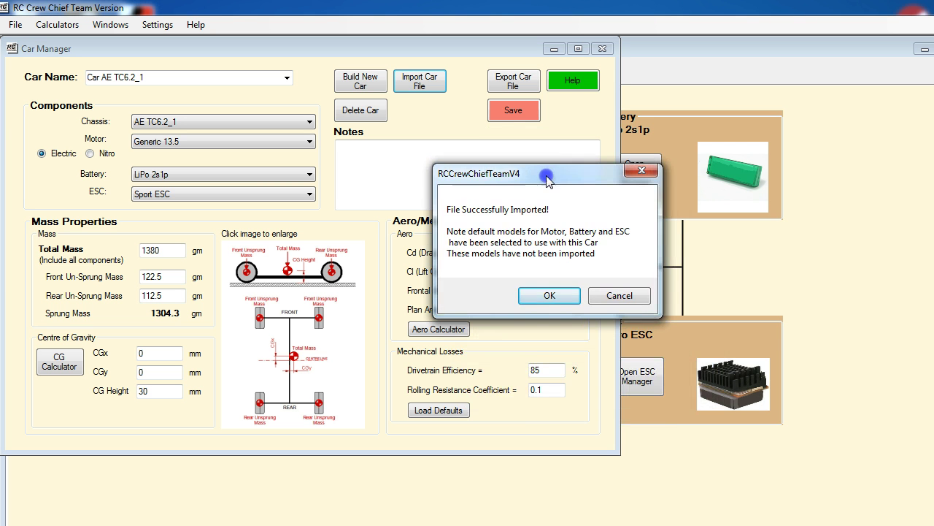
{"action": "left_click", "coordinate": [549, 296]}
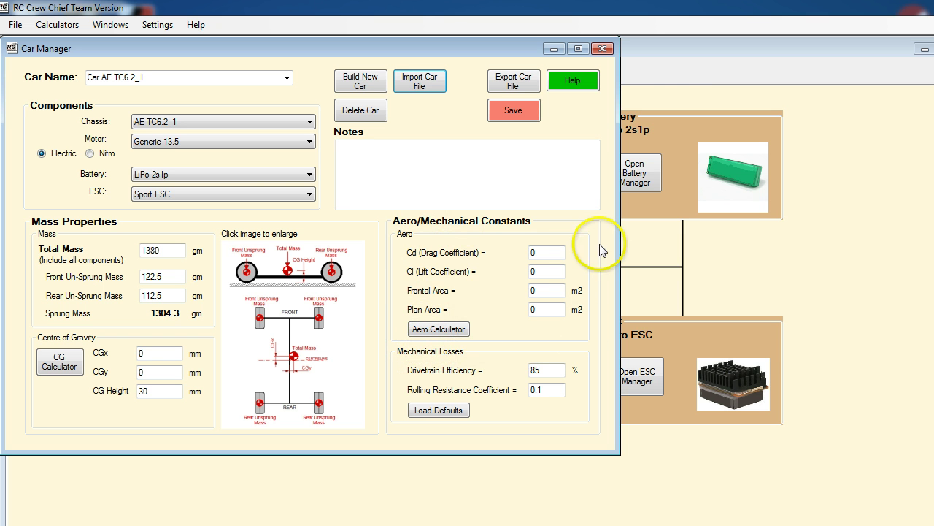
- Open the Aero Calculator for the imported car
{"action": "left_click", "coordinate": [438, 329]}
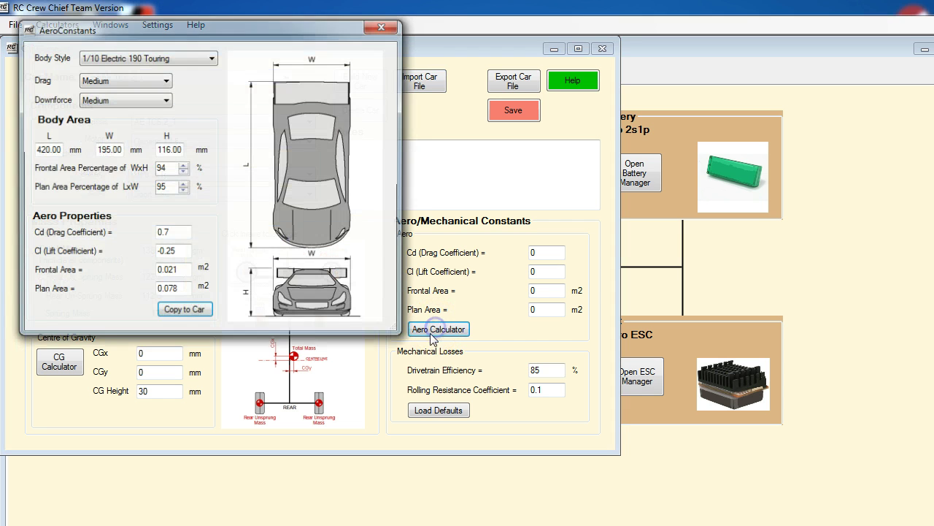
{"action": "mouse_move", "coordinate": [252, 22]}
{"action": "left_mouse_down"}
{"action": "mouse_move", "coordinate": [368, 57]}
{"action": "mouse_move", "coordinate": [410, 51]}
{"action": "left_mouse_up"}
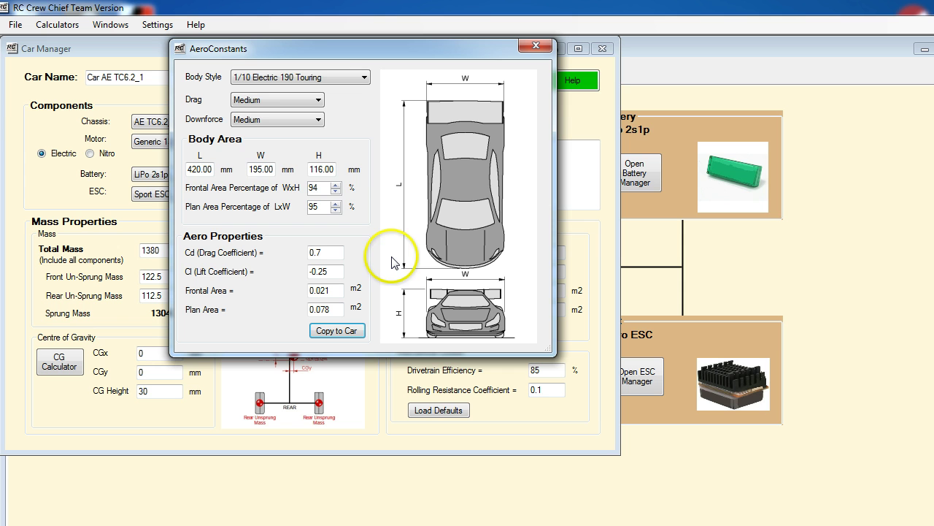
- Try the 1/8 On Road body style with Medium drag for the aero constants
{"action": "left_click", "coordinate": [365, 77]}
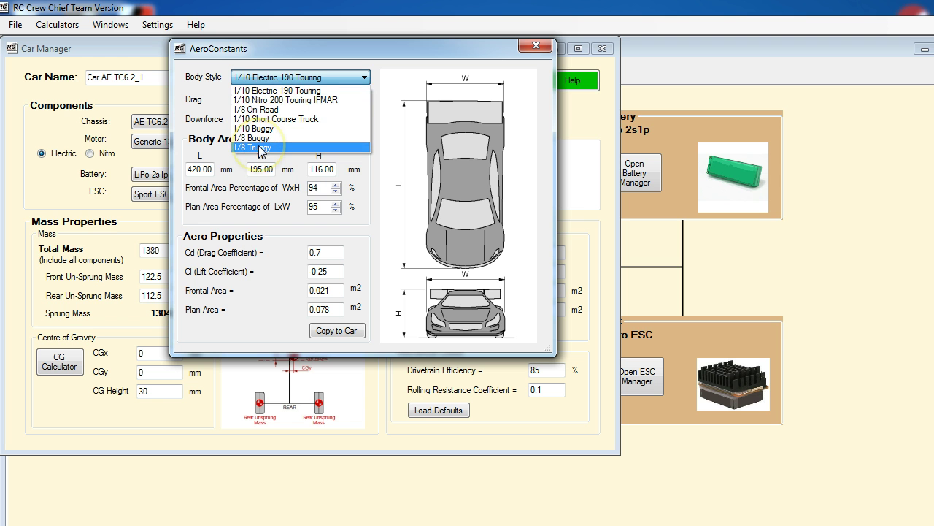
{"action": "left_click", "coordinate": [257, 109]}
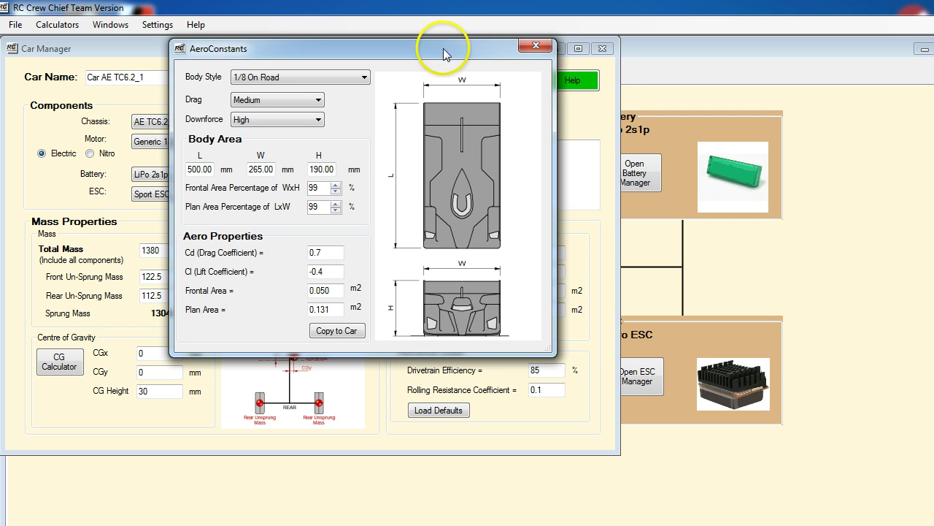
{"action": "left_click_drag", "start_coordinate": [443, 55], "coordinate": [496, 61]}
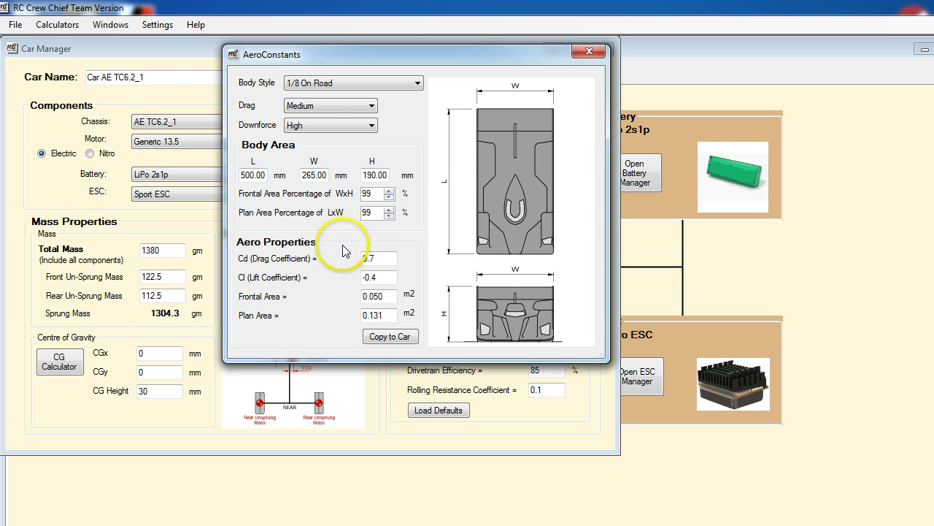
{"action": "left_click", "coordinate": [361, 107]}
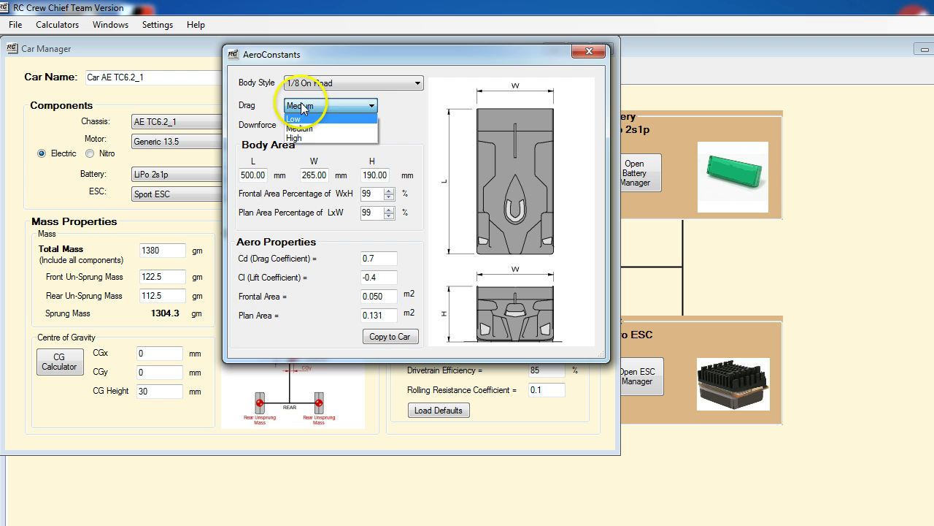
{"action": "left_click", "coordinate": [299, 128]}
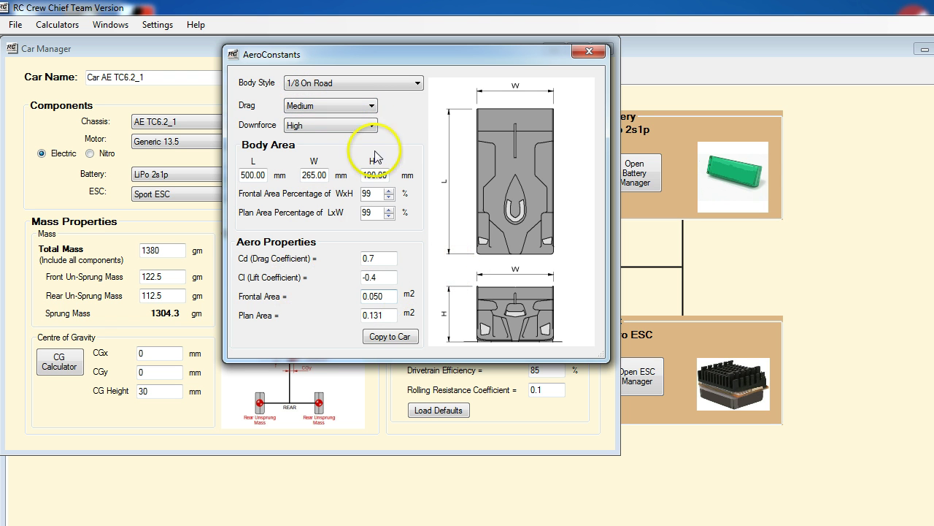
- Copy the aero properties of the 1/10 Electric 190 Touring body style to the car, then save it and close the Car Manager
{"action": "left_click", "coordinate": [418, 83]}
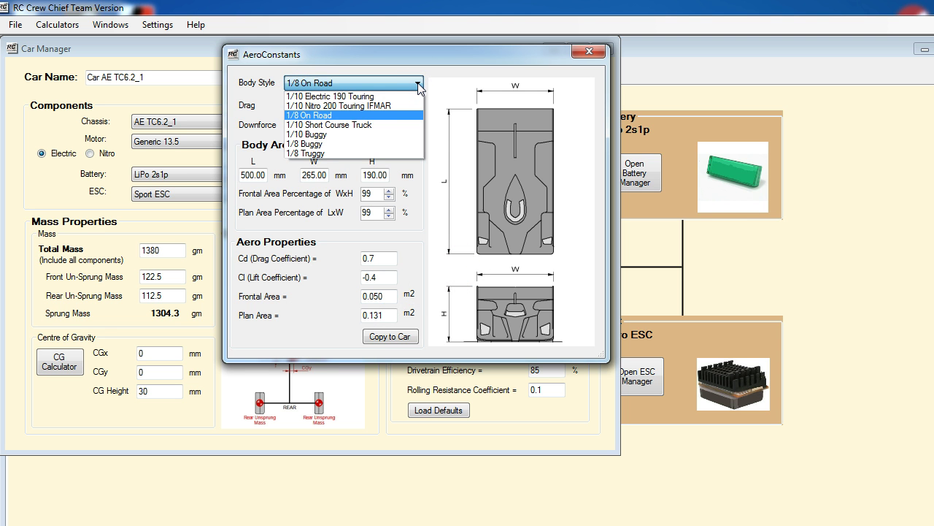
{"action": "left_click", "coordinate": [336, 97]}
{"action": "left_click", "coordinate": [391, 336]}
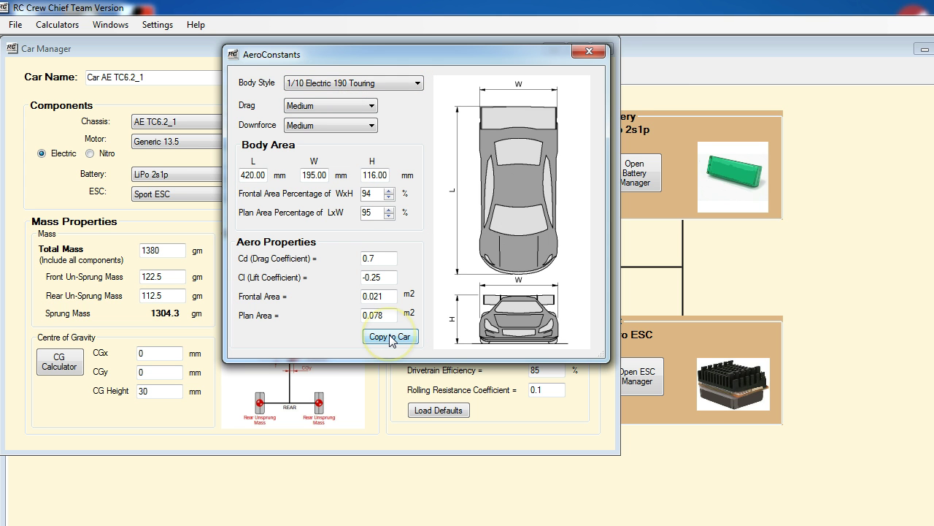
{"action": "left_click", "coordinate": [489, 315]}
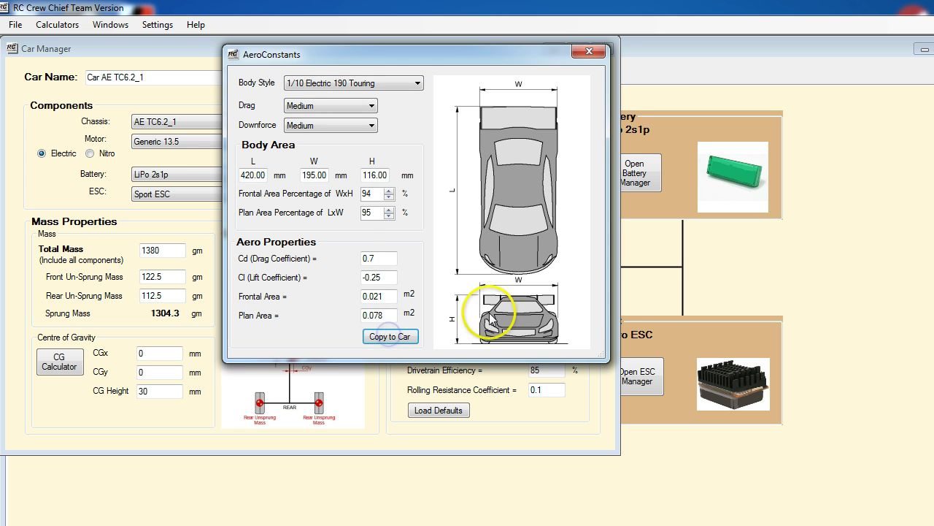
{"action": "left_click", "coordinate": [588, 52]}
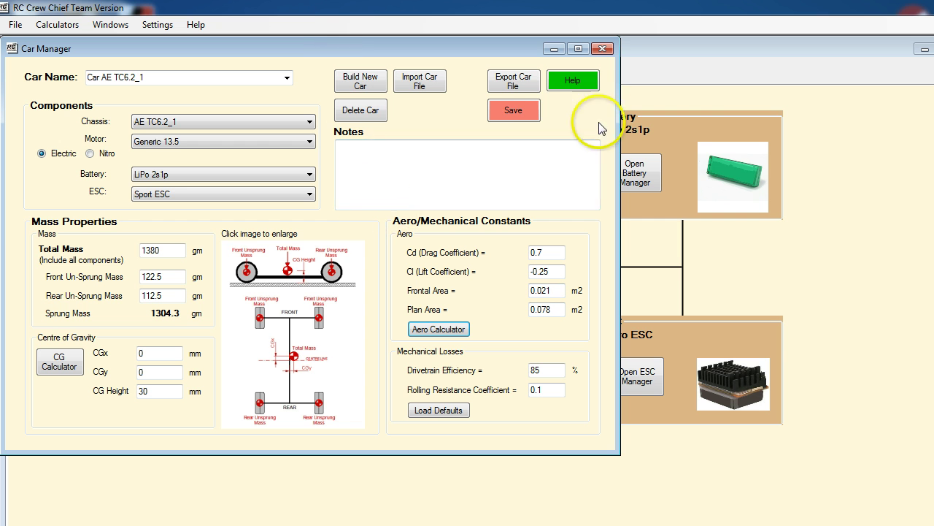
{"action": "left_click", "coordinate": [513, 110]}
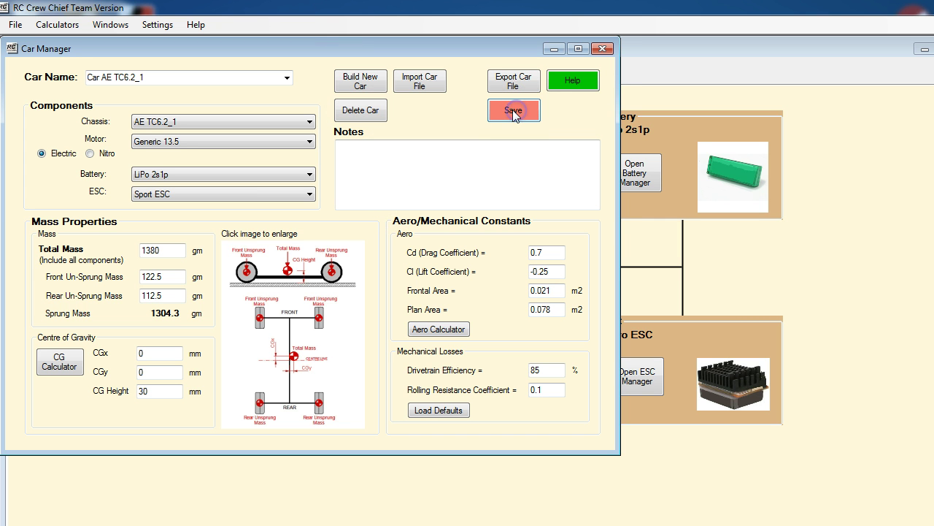
{"action": "left_click", "coordinate": [602, 50]}
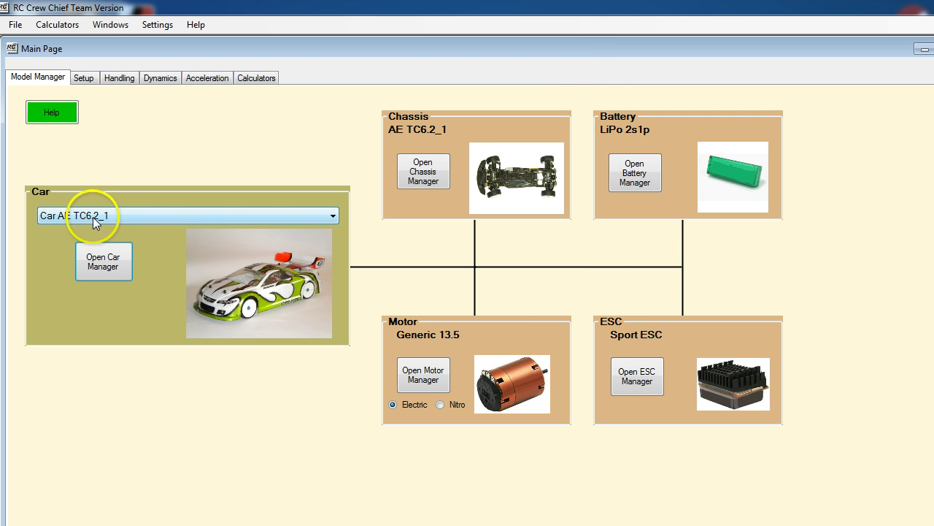
- Look through the list of available cars, keep Car AE TC6.2_1 selected, and open the Car Manager
{"action": "left_click", "coordinate": [249, 215]}
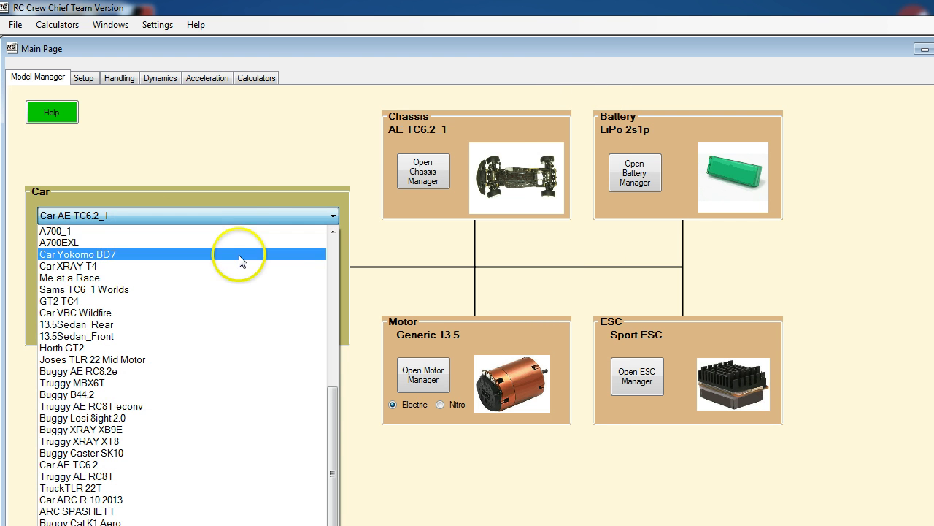
{"action": "left_click", "coordinate": [177, 209]}
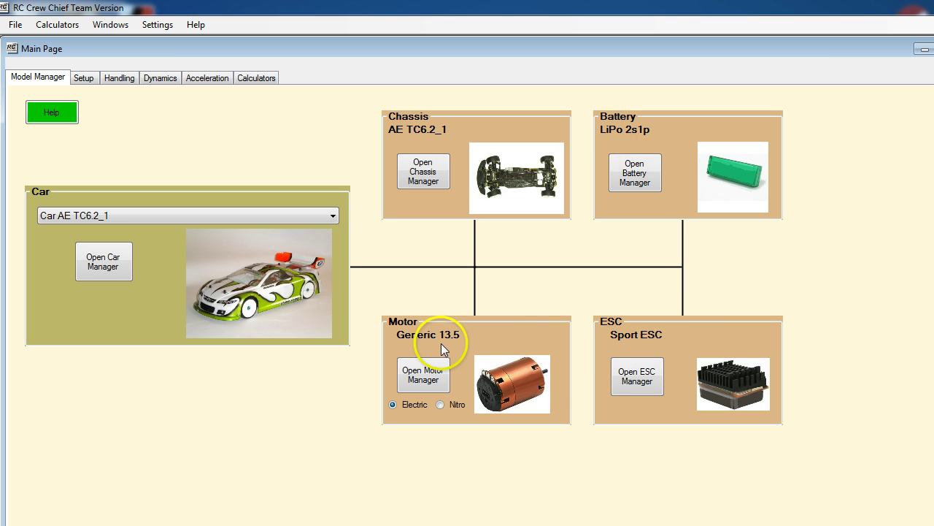
{"action": "left_click", "coordinate": [109, 261]}
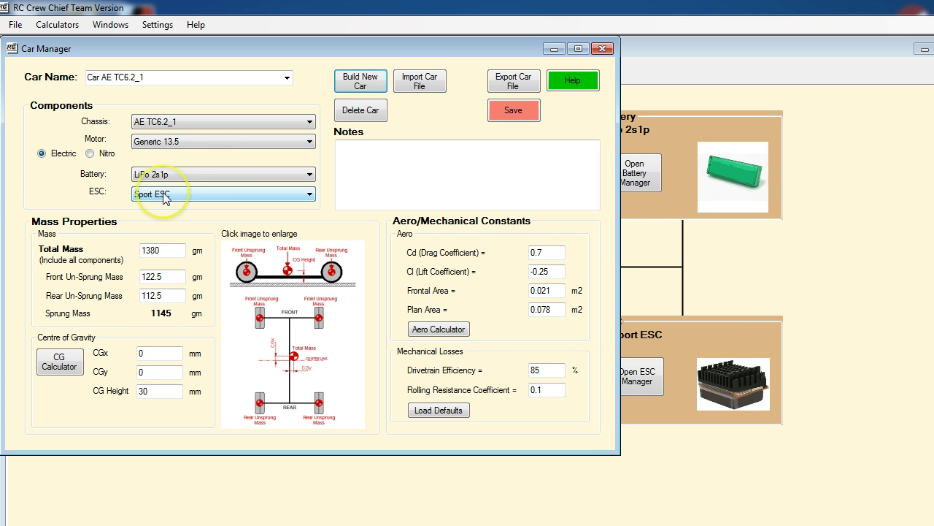
- Examine the motor, battery and ESC choices available for Car AE TC6.2_1, along with its notes field
{"action": "left_click", "coordinate": [207, 141]}
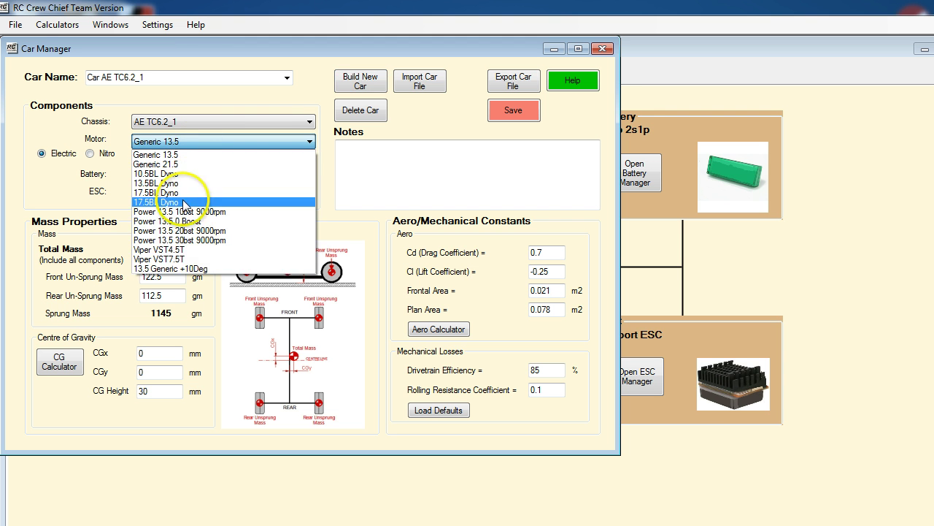
{"action": "left_click", "coordinate": [192, 140]}
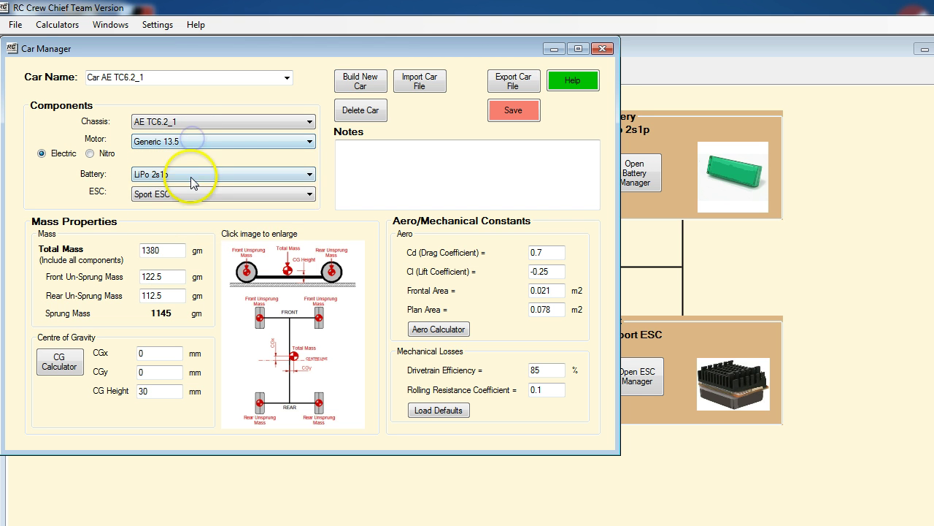
{"action": "left_click", "coordinate": [190, 176]}
{"action": "left_click", "coordinate": [189, 176]}
{"action": "left_click", "coordinate": [189, 194]}
{"action": "left_click", "coordinate": [189, 195]}
{"action": "left_click", "coordinate": [224, 209]}
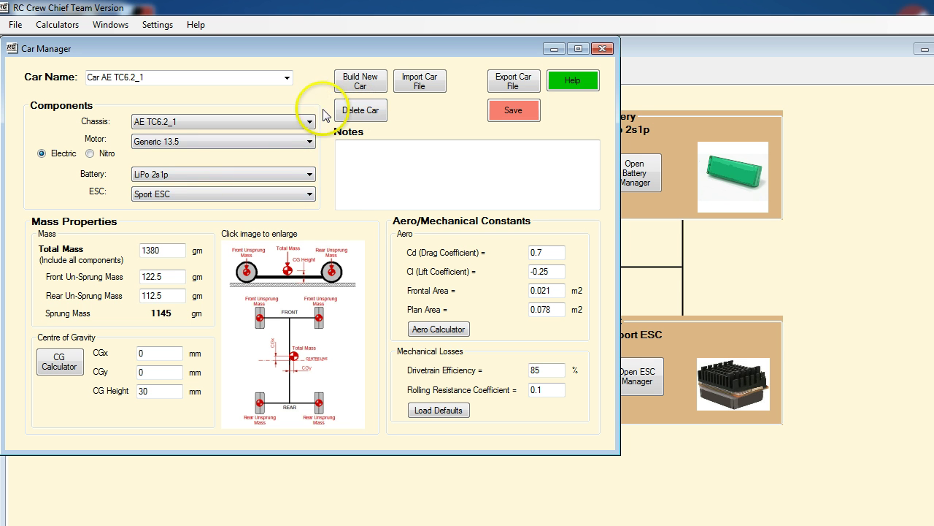
{"action": "left_click", "coordinate": [345, 153]}
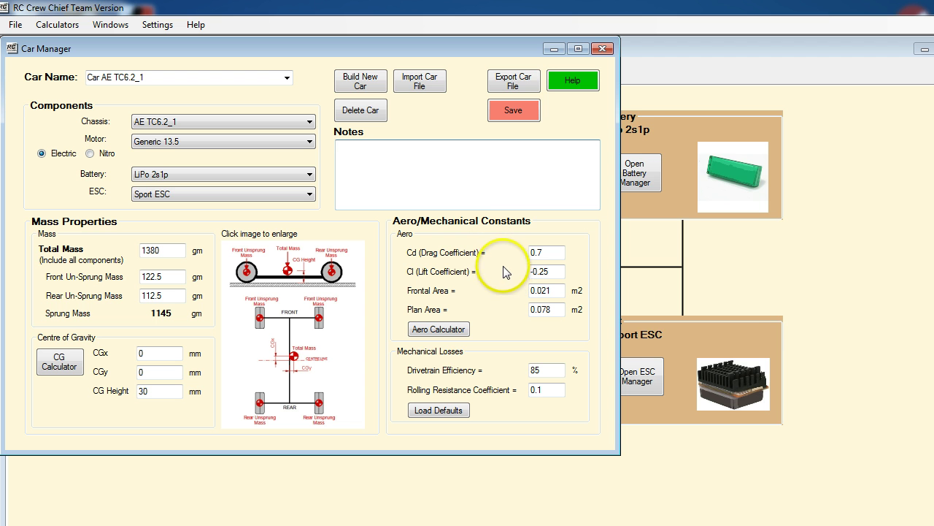
- Start building a new car and name it Example
{"action": "left_click", "coordinate": [365, 86]}
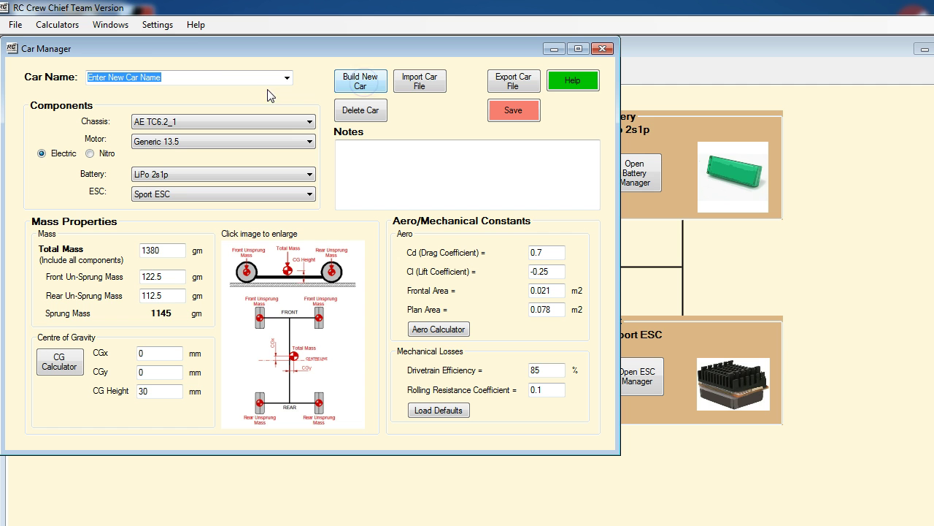
{"action": "left_click", "coordinate": [175, 76]}
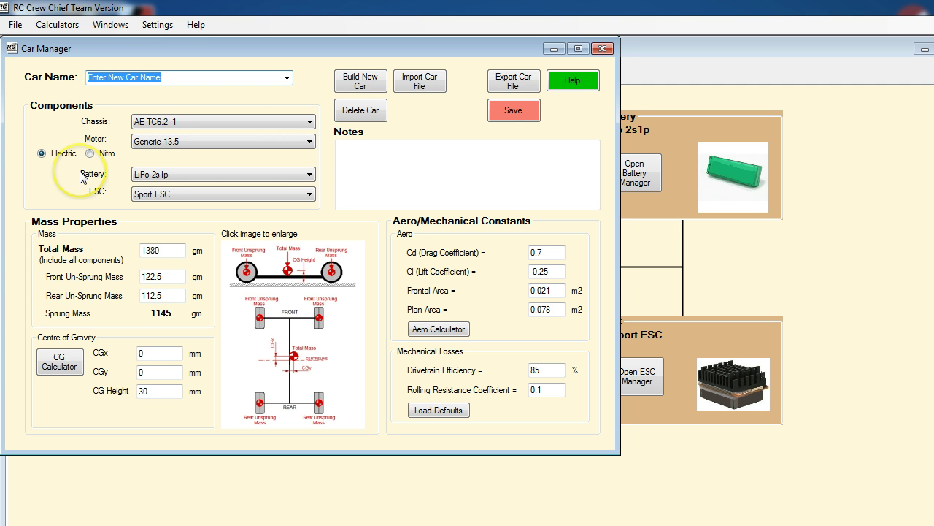
{"action": "type", "text": "Example"}
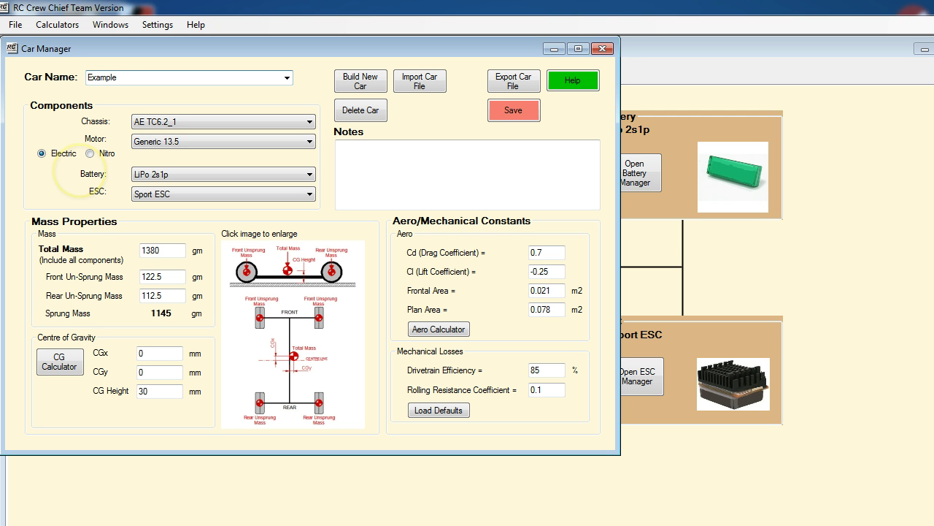
{"action": "key", "text": "Tab"}
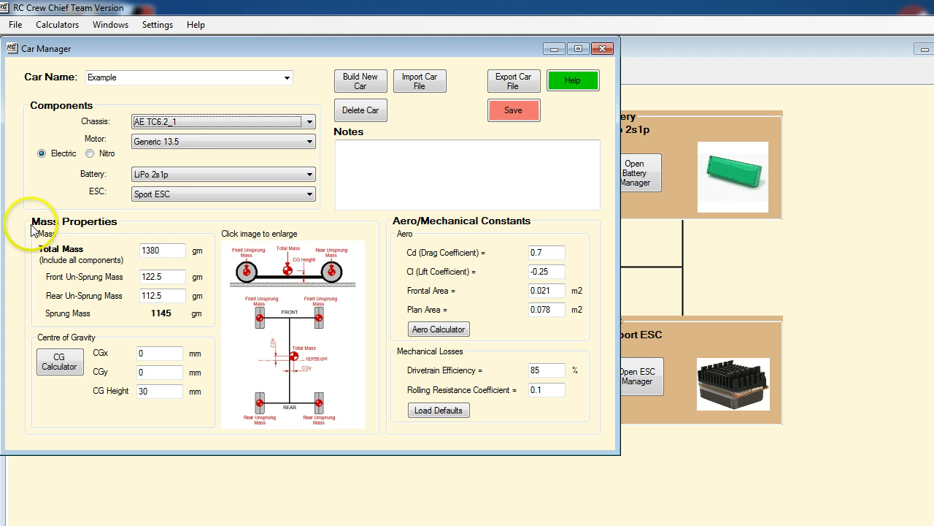
- Give the Example car the Yokomo BD7 chassis, 10.5BL Dyno motor, LiPo 2s1p battery and Pro ESC, and save it
{"action": "left_click", "coordinate": [300, 122]}
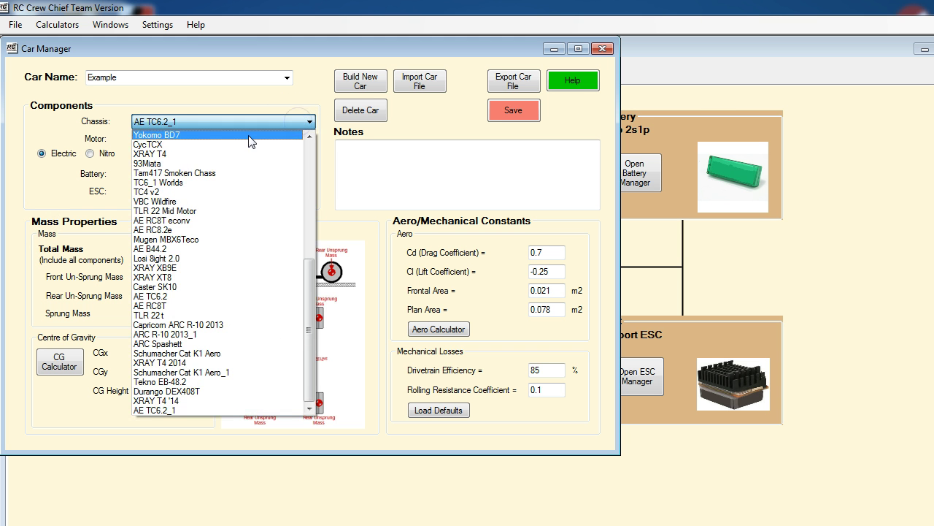
{"action": "left_click", "coordinate": [168, 135]}
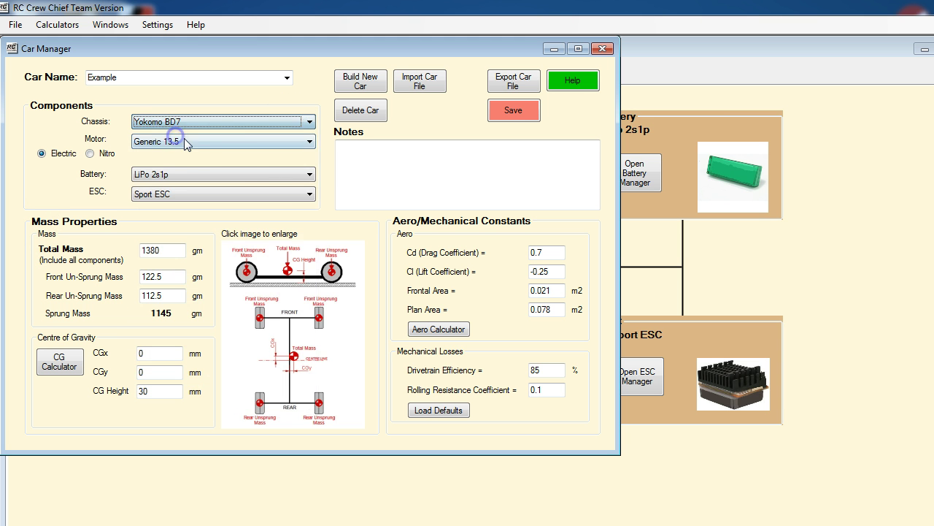
{"action": "left_click", "coordinate": [306, 142]}
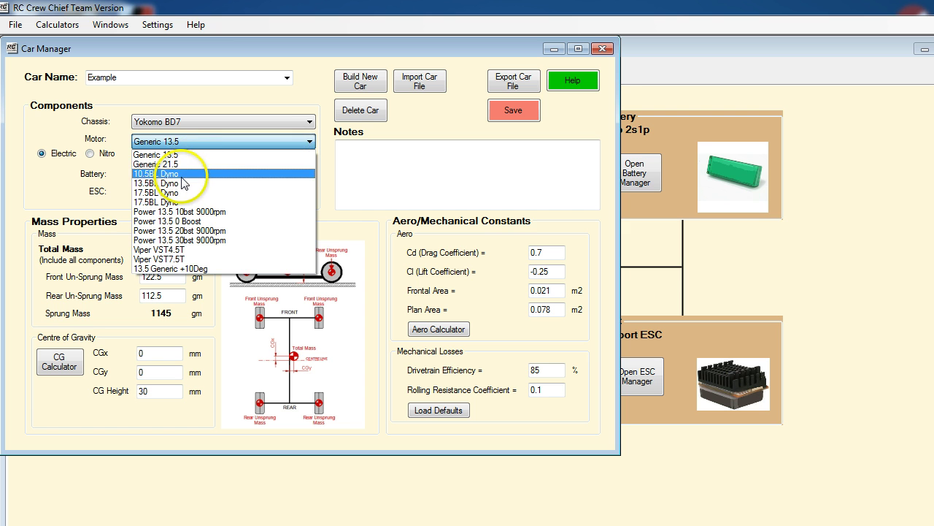
{"action": "left_click", "coordinate": [186, 174]}
{"action": "left_click", "coordinate": [252, 177]}
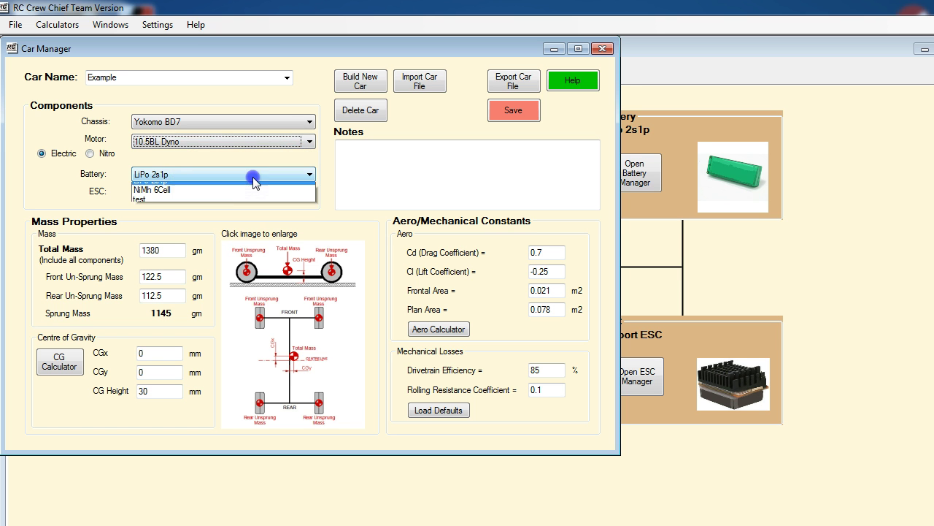
{"action": "left_click", "coordinate": [182, 186]}
{"action": "left_click", "coordinate": [184, 194]}
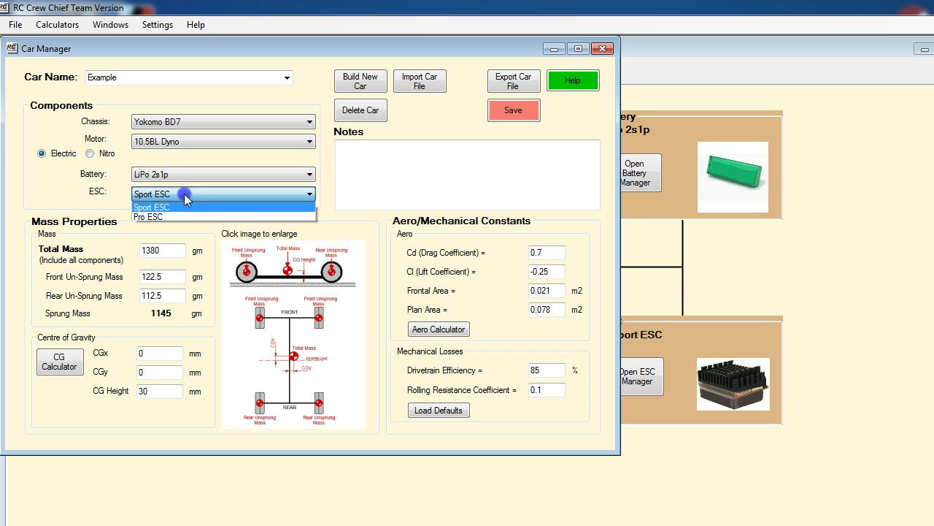
{"action": "left_click", "coordinate": [169, 212]}
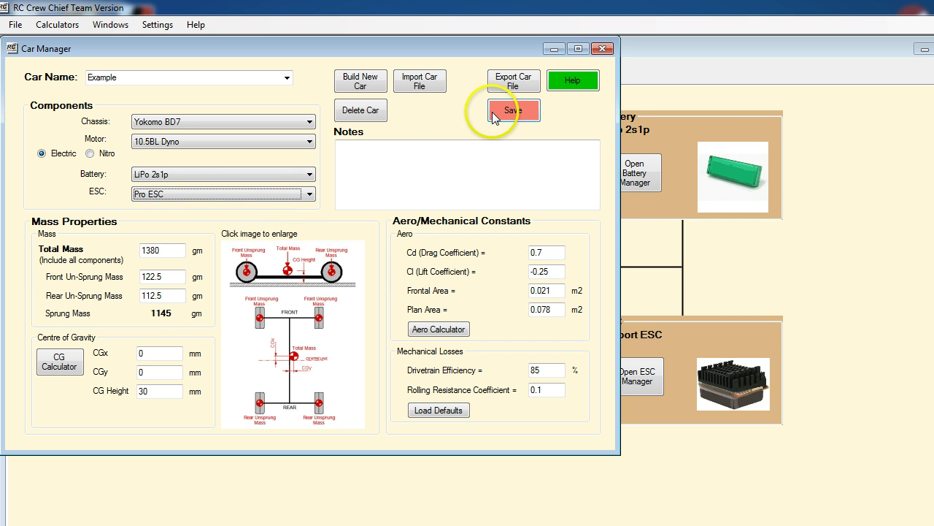
{"action": "left_click", "coordinate": [516, 111]}
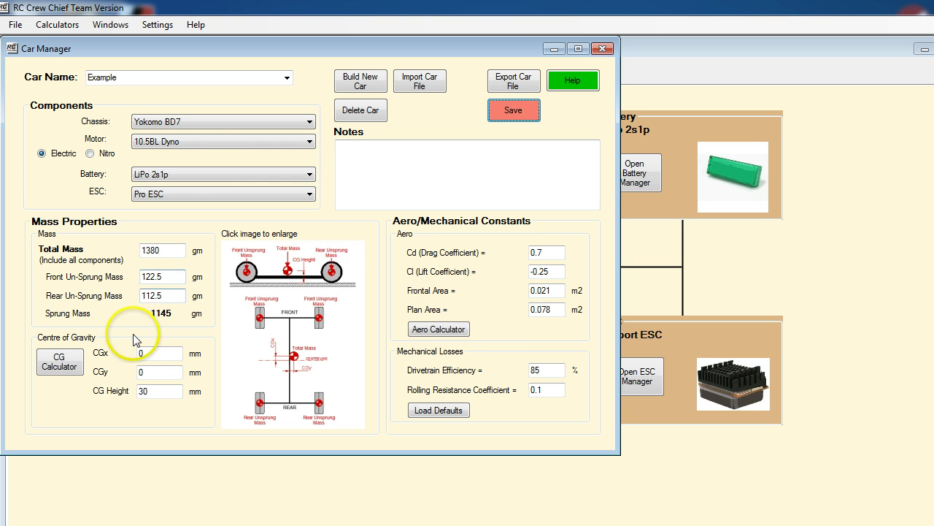
- Review the chassis, motor, battery and ESC lists of the Example car without changing the chosen components
{"action": "left_click", "coordinate": [200, 121]}
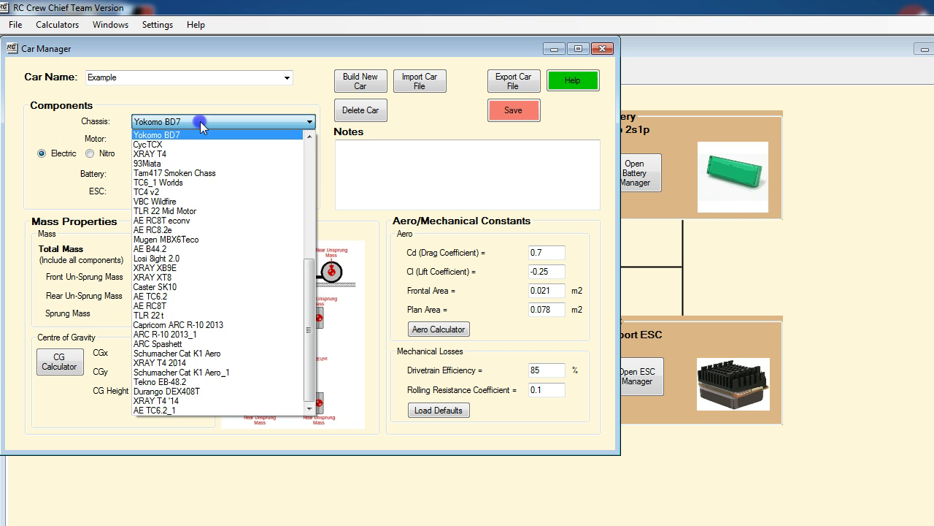
{"action": "left_click", "coordinate": [200, 121]}
{"action": "left_click", "coordinate": [196, 141]}
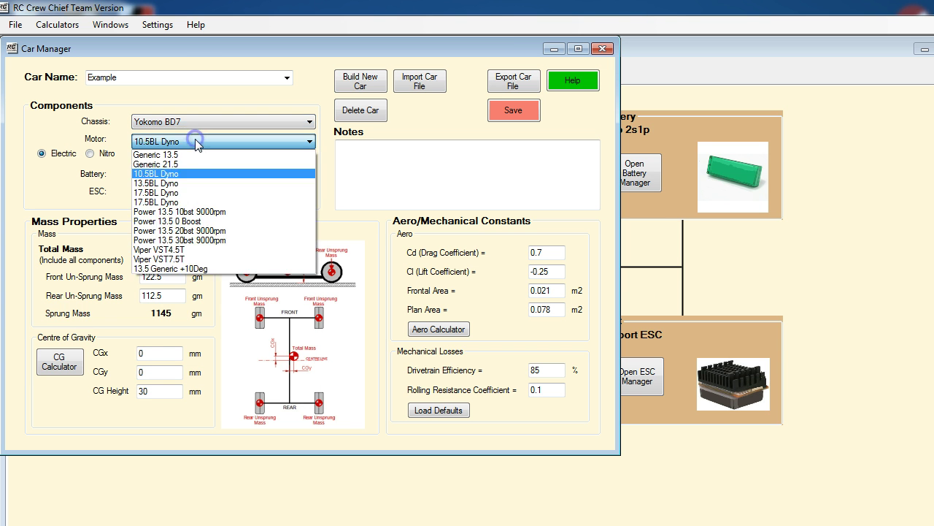
{"action": "left_click", "coordinate": [194, 141]}
{"action": "left_click", "coordinate": [173, 175]}
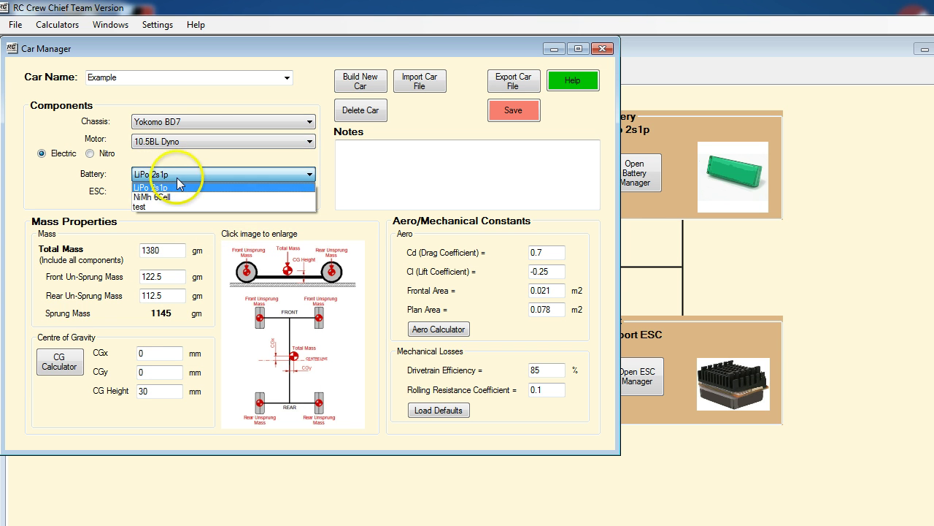
{"action": "left_click", "coordinate": [179, 173]}
{"action": "left_click", "coordinate": [176, 192]}
{"action": "left_click", "coordinate": [193, 176]}
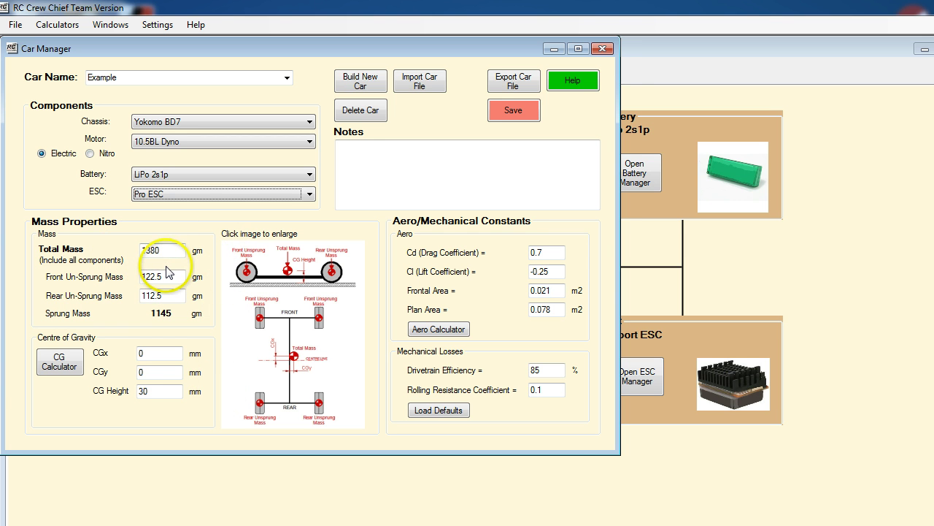
- Re-enter the total mass as 1380 gm and check the guidance for the rear un-sprung mass
{"action": "left_click", "coordinate": [162, 250]}
{"action": "key", "text": "Home"}
{"action": "key", "text": "Delete"}
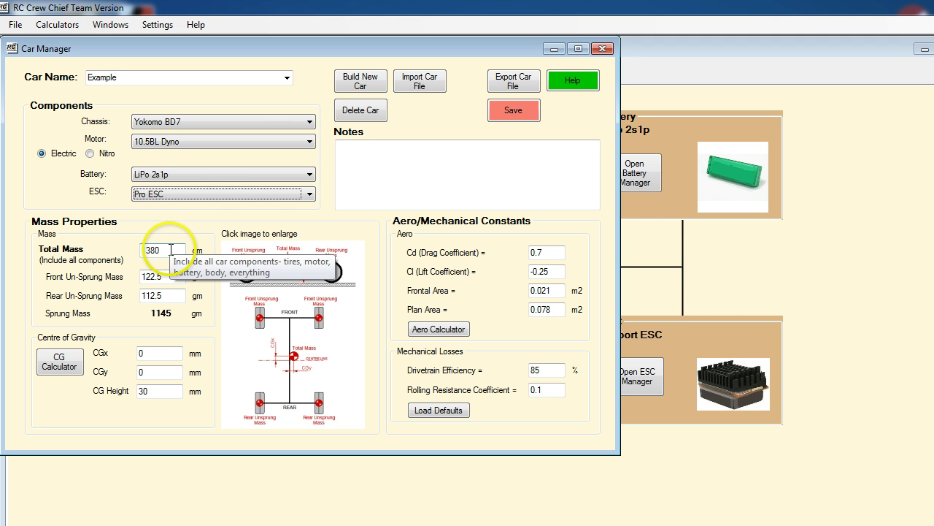
{"action": "type", "text": "1"}
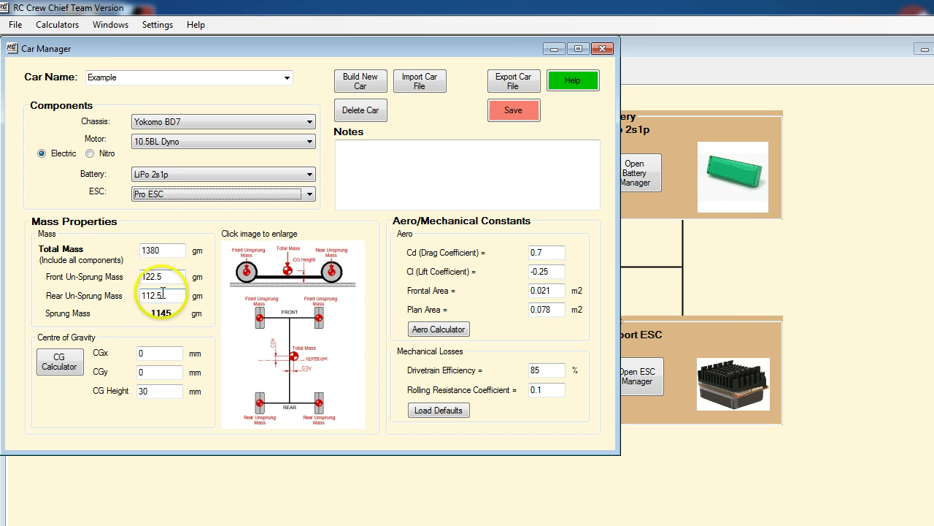
{"action": "left_click", "coordinate": [167, 294]}
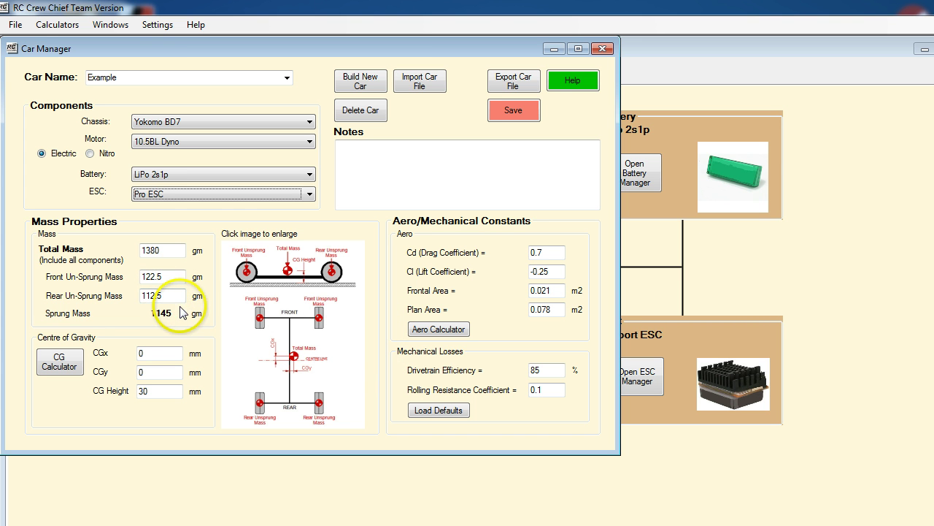
{"action": "key", "text": "BackSpace"}
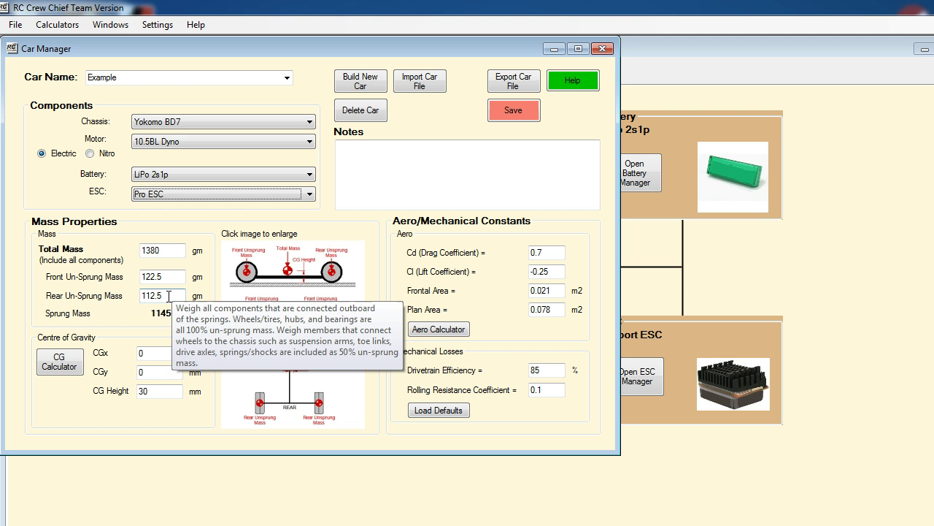
{"action": "left_click", "coordinate": [168, 297]}
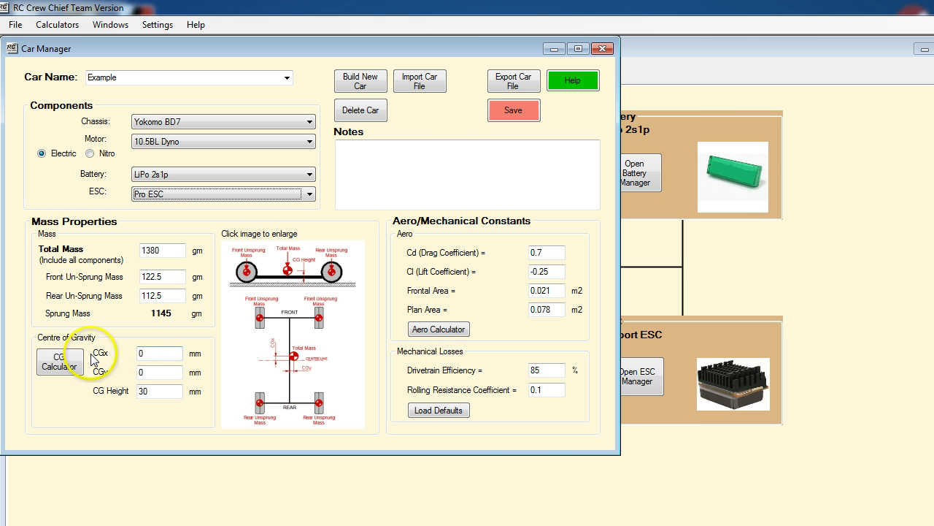
- Open the CG Calculator and enter wheel weights of 350 gm front left, 340 front right, 360 rear left and 355 rear right
{"action": "left_click", "coordinate": [66, 364]}
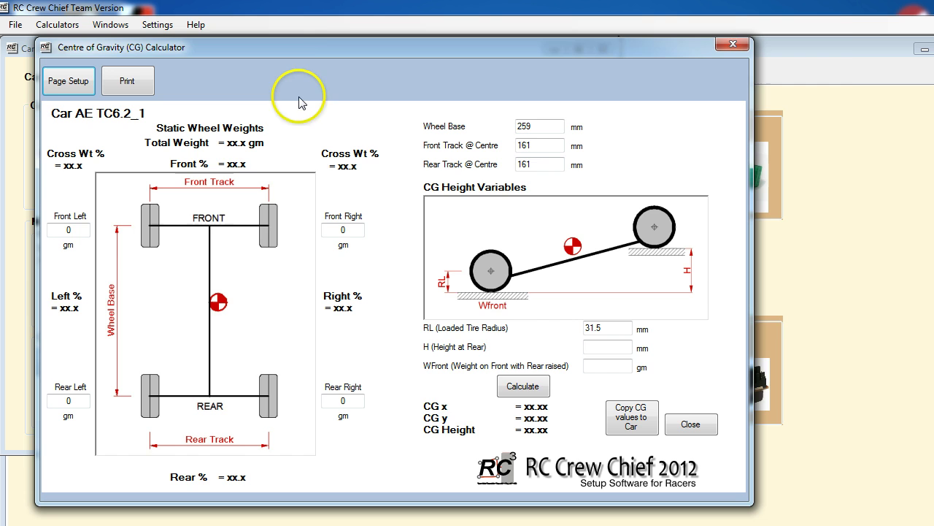
{"action": "left_click_drag", "start_coordinate": [351, 49], "coordinate": [469, 32]}
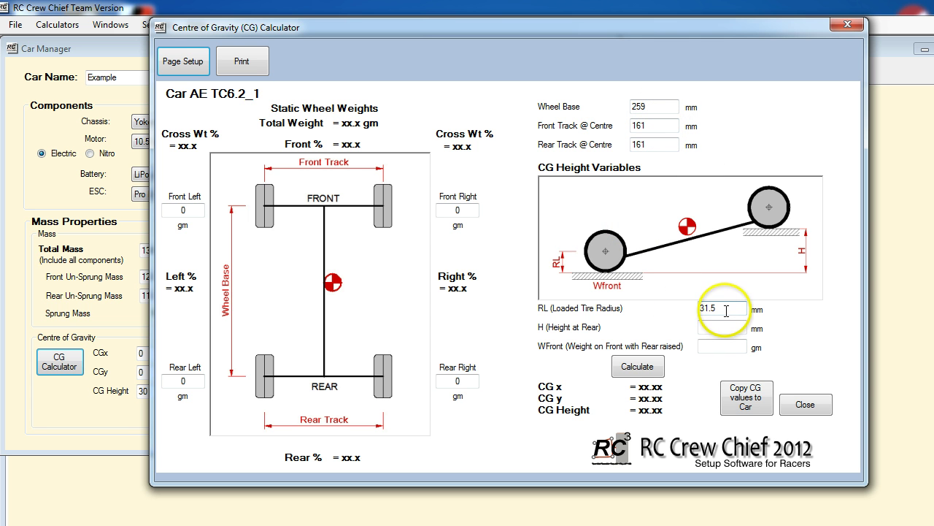
{"action": "left_click", "coordinate": [711, 345]}
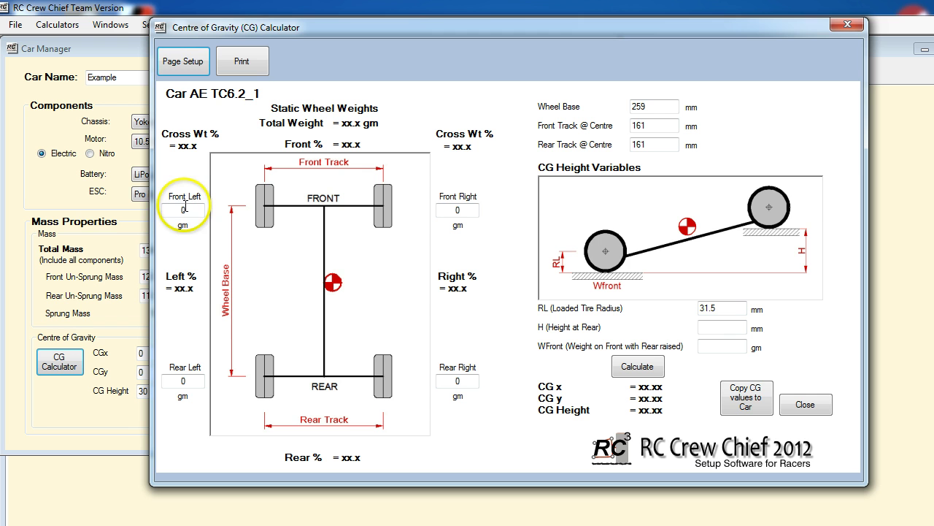
{"action": "left_click_drag", "start_coordinate": [186, 208], "coordinate": [155, 208]}
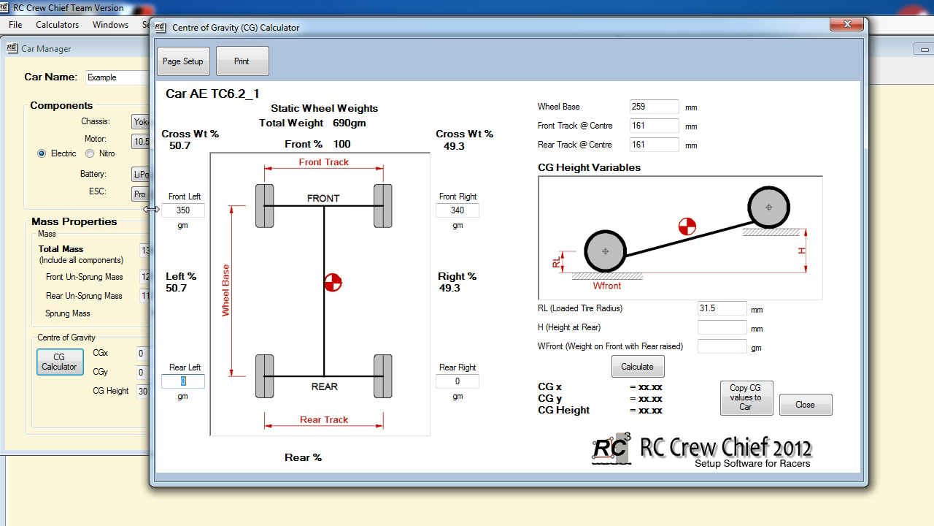
{"action": "key", "text": "Tab"}
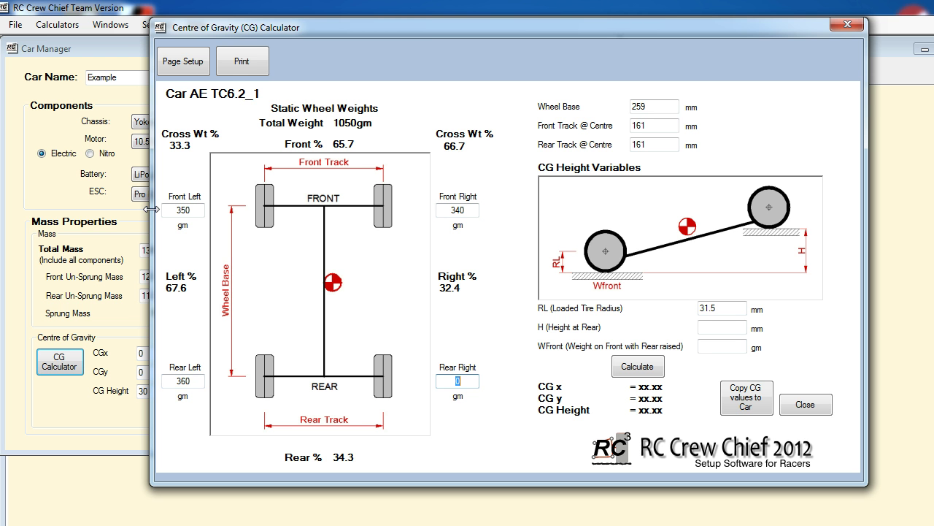
{"action": "type", "text": "355"}
{"action": "key", "text": "Tab"}
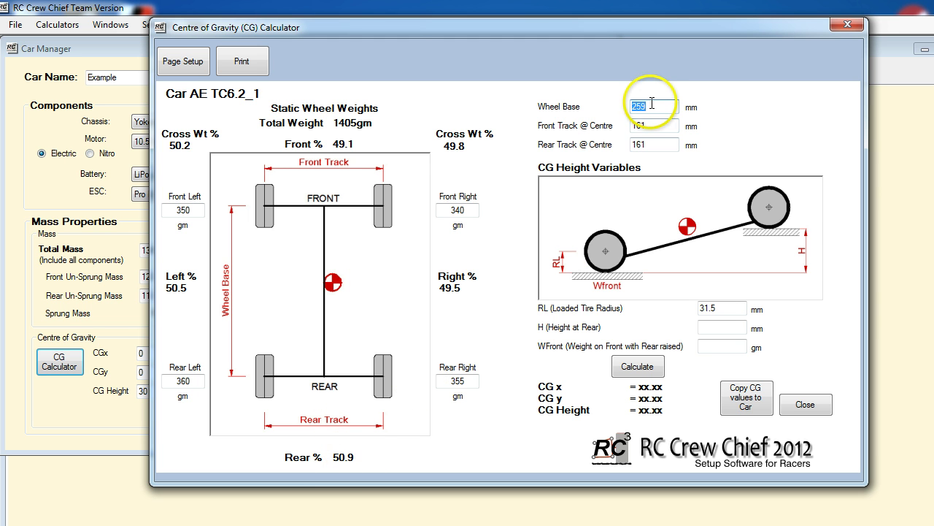
- Set the height at rear to 104 mm and the raised-rear front weight to 680 gm, then calculate the centre of gravity
{"action": "left_click", "coordinate": [655, 126]}
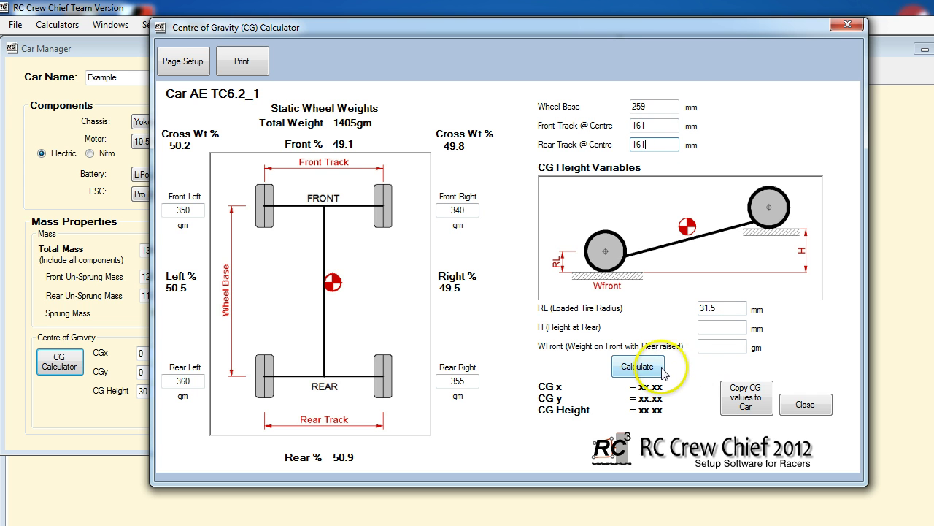
{"action": "left_click", "coordinate": [714, 327]}
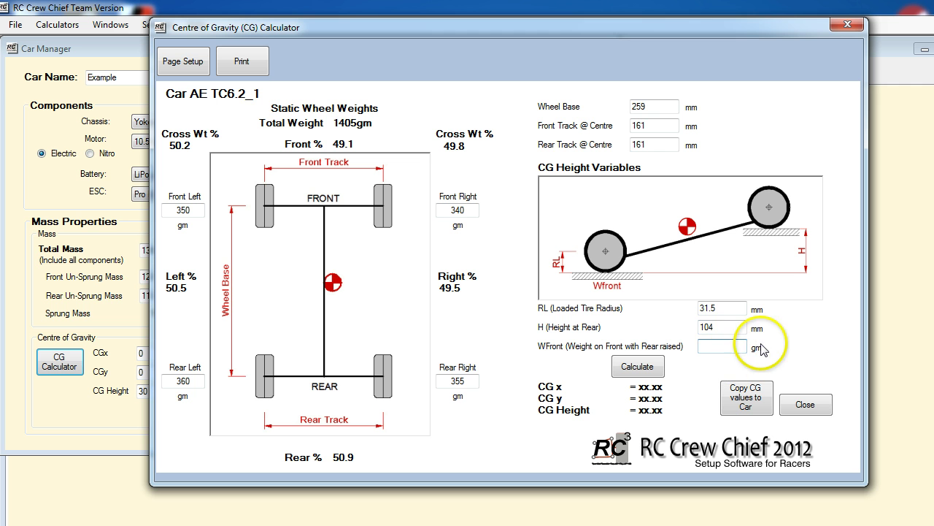
{"action": "left_click", "coordinate": [716, 348]}
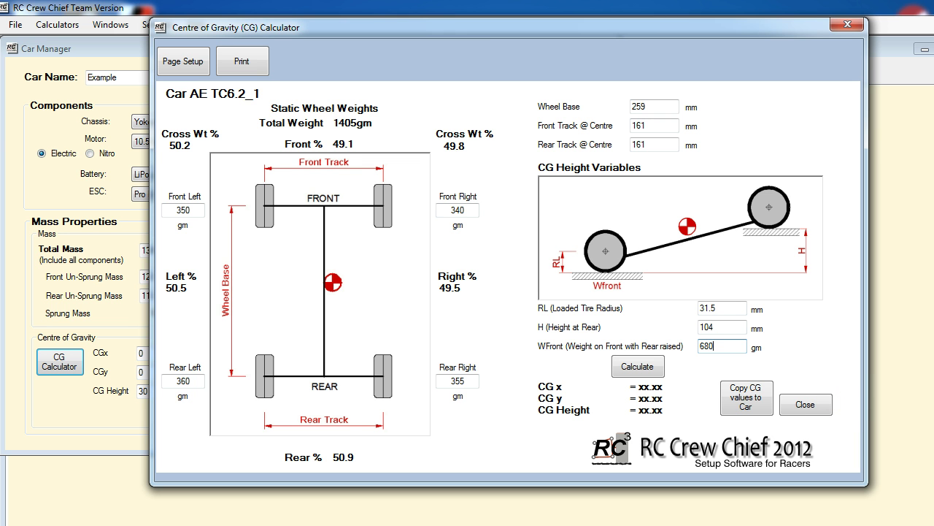
{"action": "left_click", "coordinate": [643, 367]}
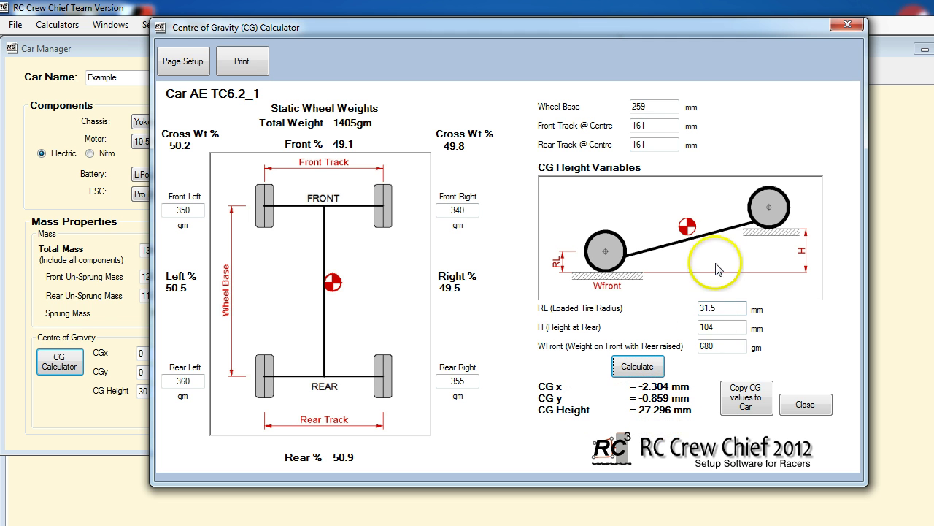
- Copy the calculated CG values to the car, close the calculator, and save the Example car
{"action": "left_click", "coordinate": [744, 400]}
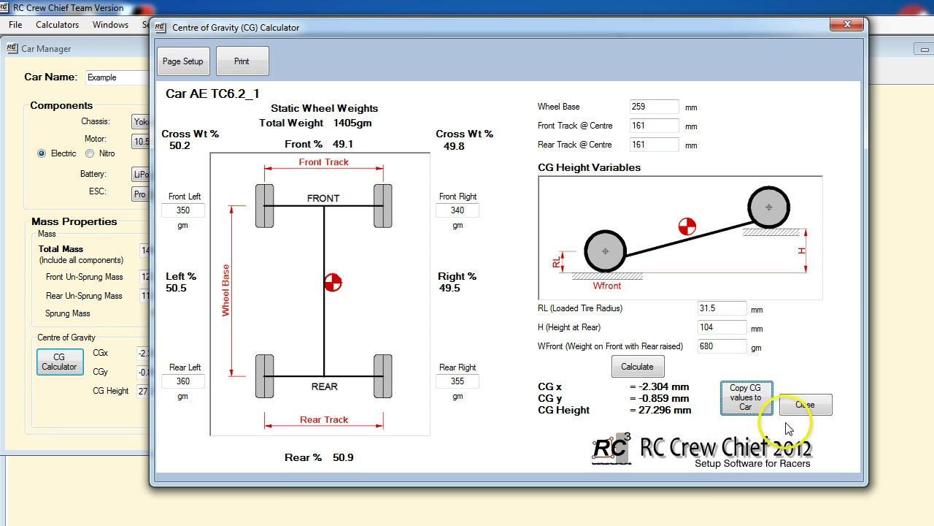
{"action": "left_click", "coordinate": [805, 405]}
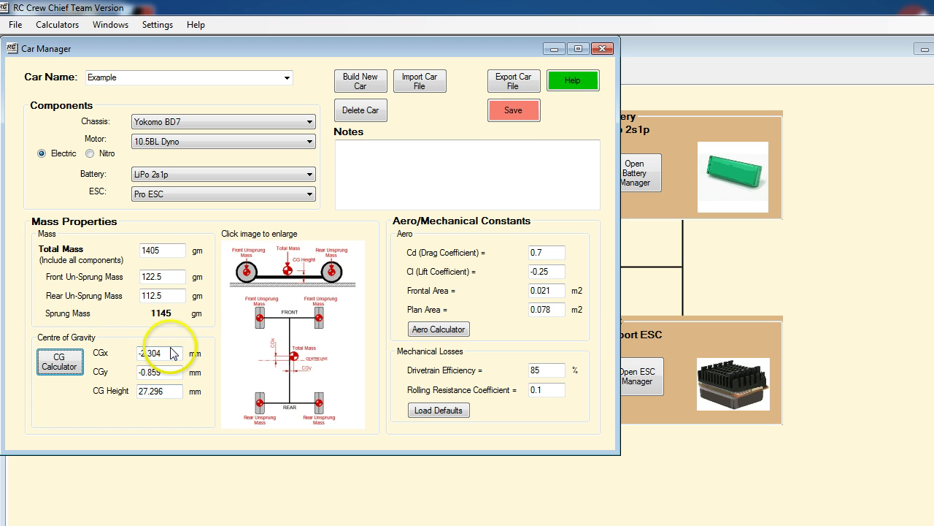
{"action": "left_click", "coordinate": [518, 112]}
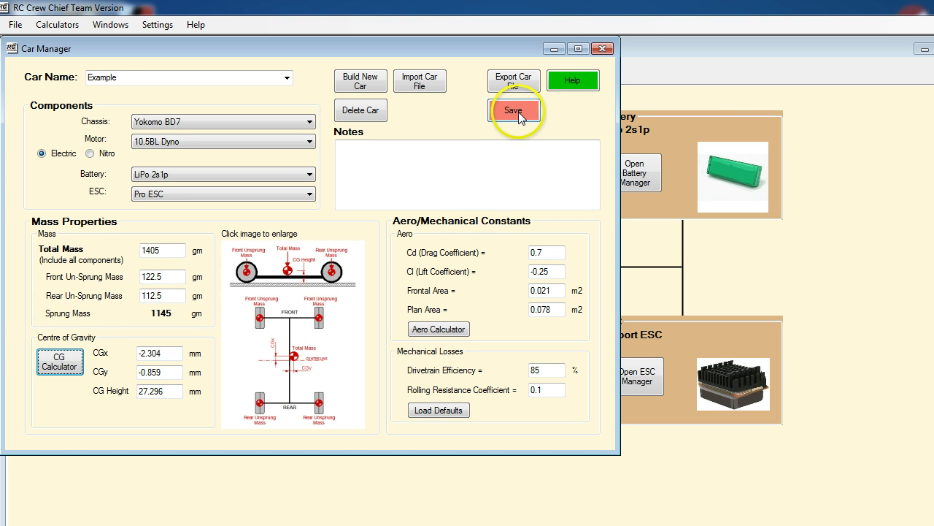